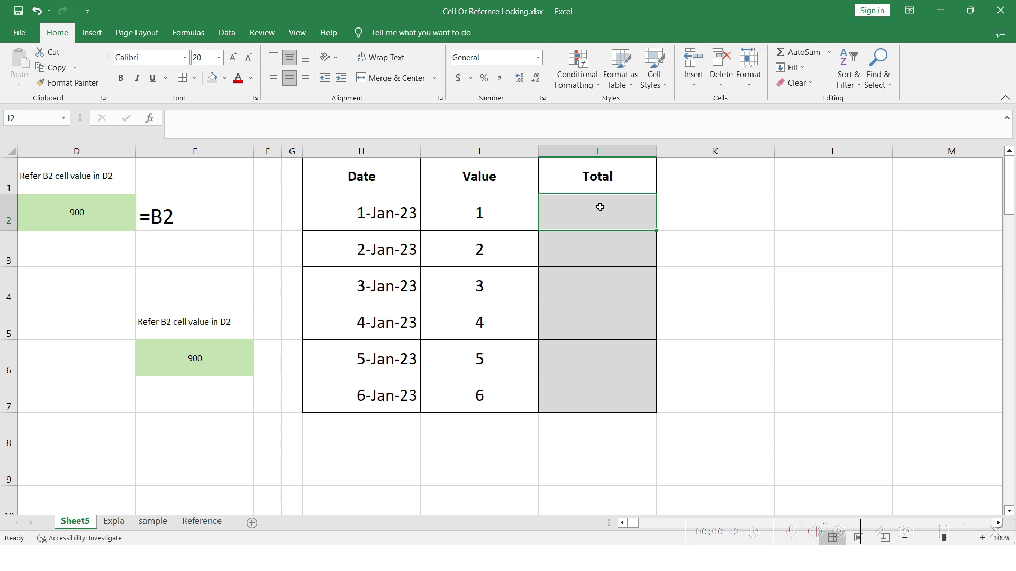
- Enter the formula =SUM(I2:I2) in cell J2 of the Total column
type("=")
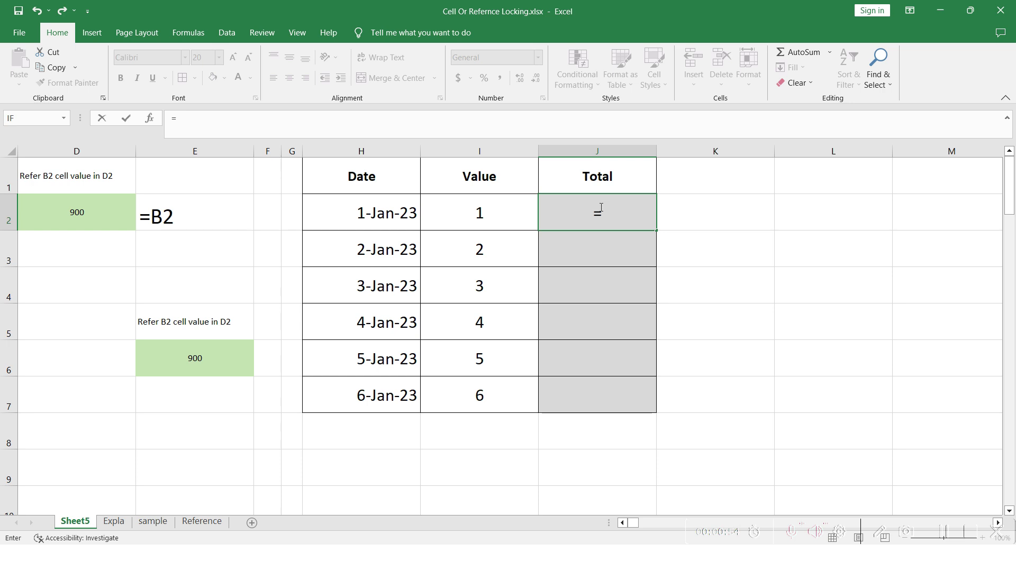
type("sum")
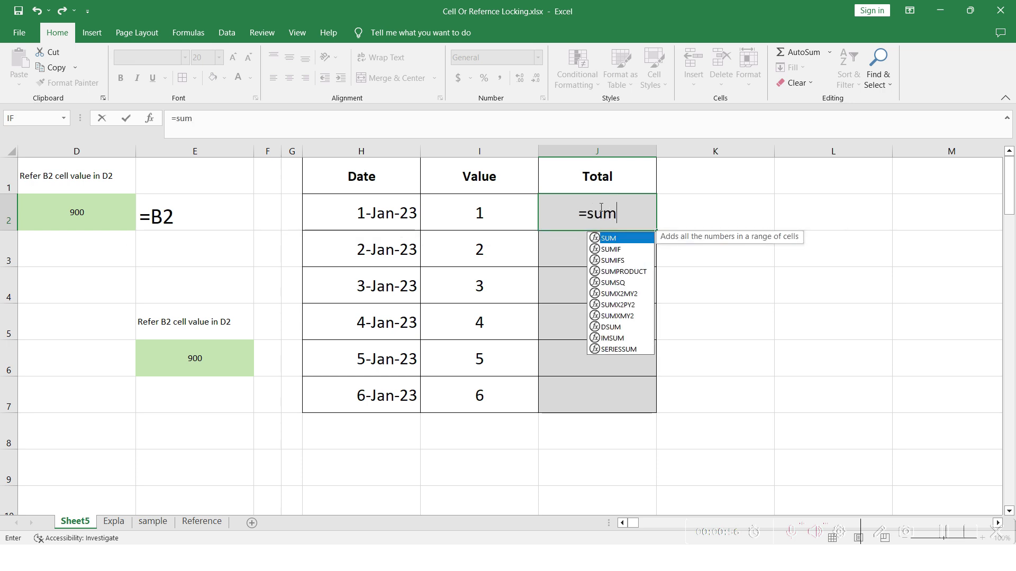
key("Tab")
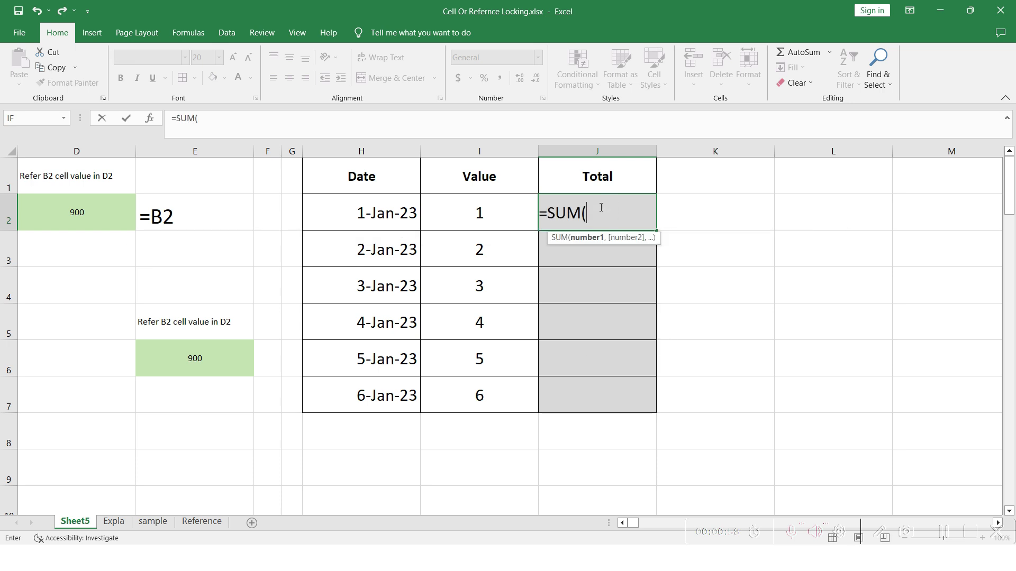
left_click(486, 221)
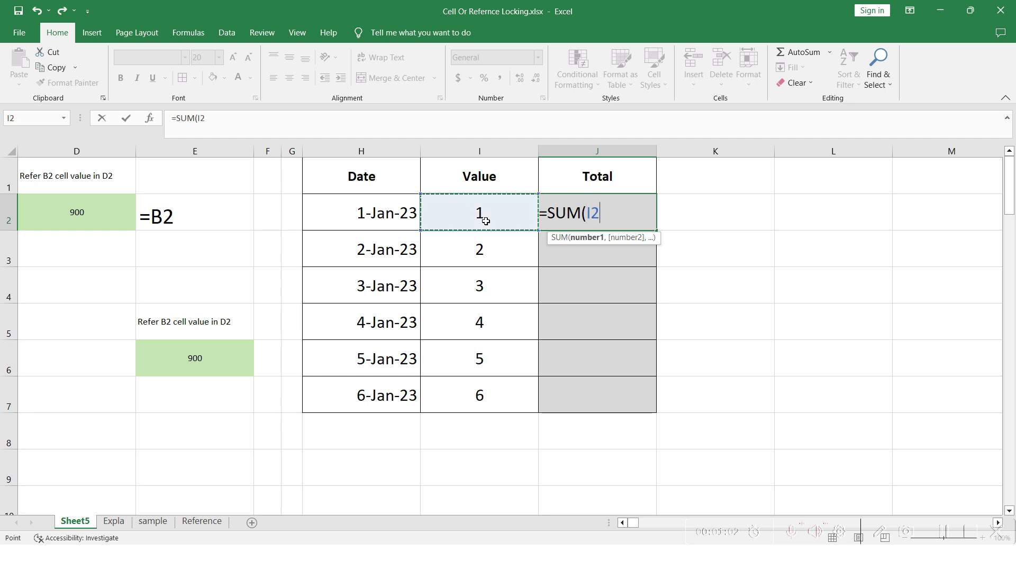
key("F8")
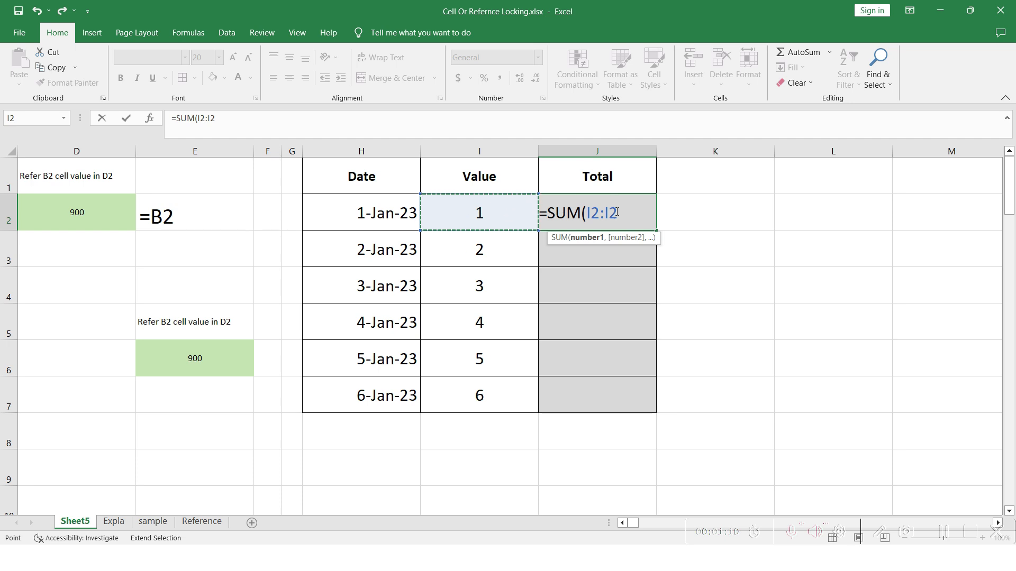
type(")")
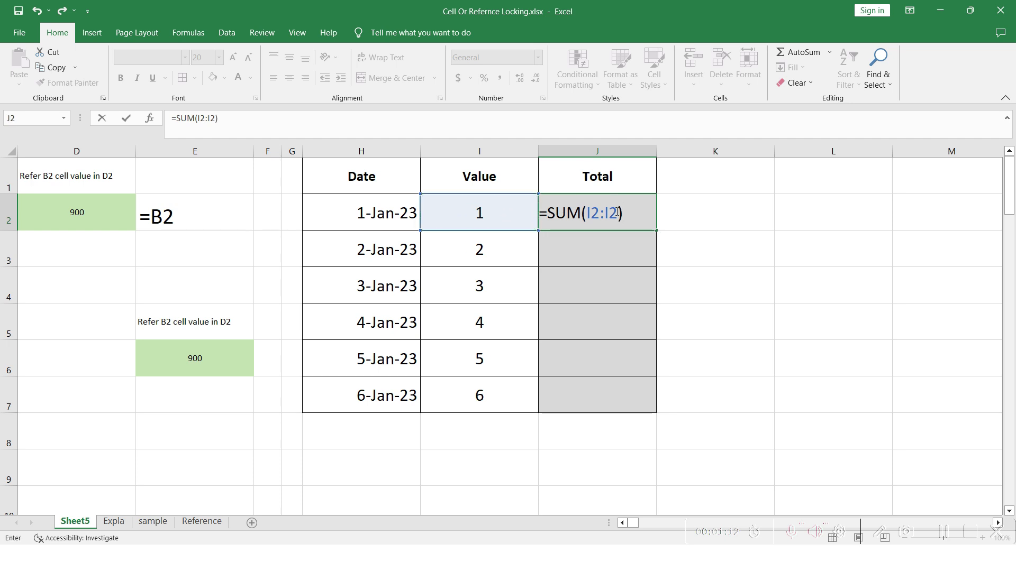
key("Return")
left_click(616, 212)
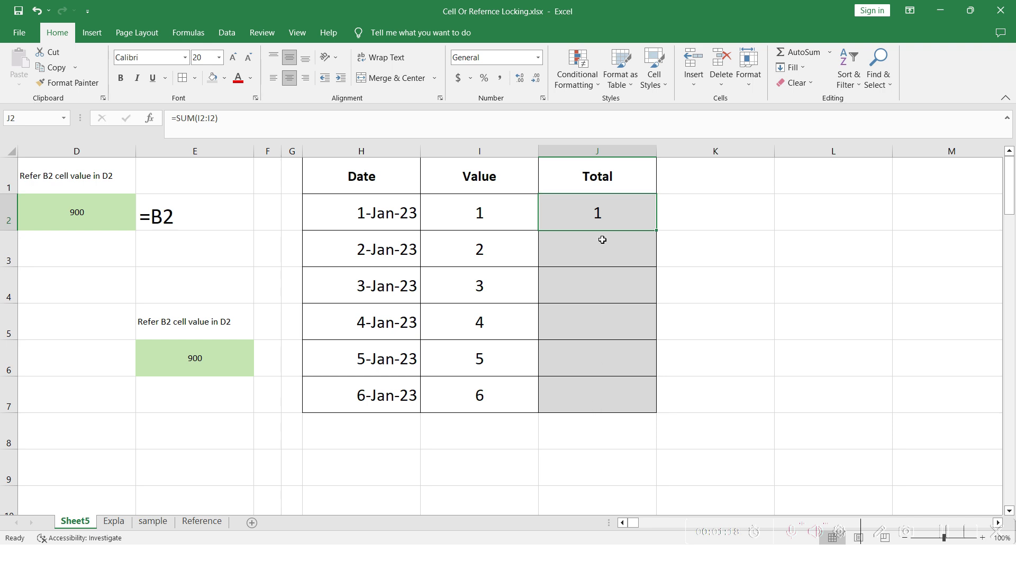
- Fill the J2 formula down through J7, matching the last row of the Value column
left_click(491, 217)
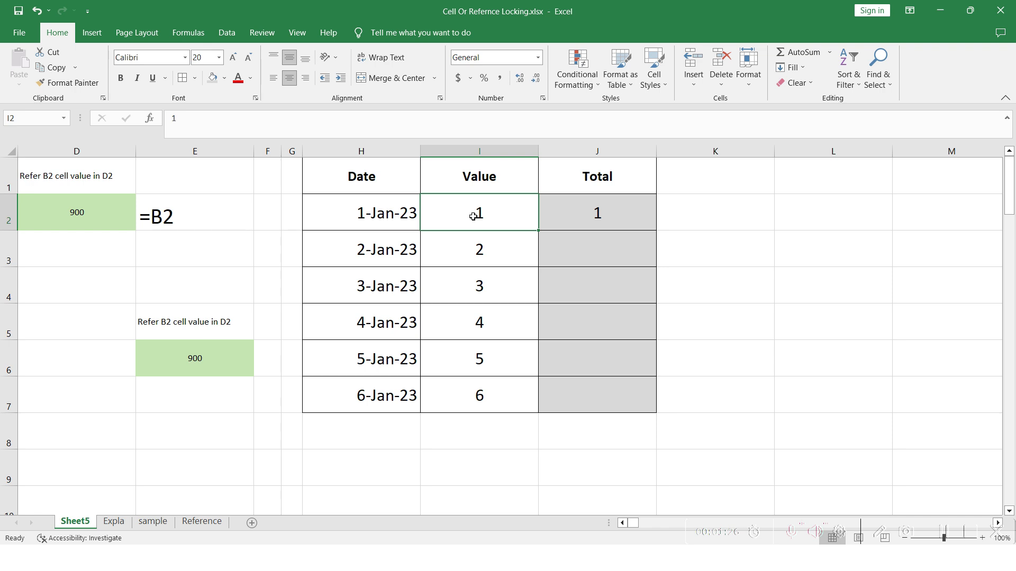
key("ctrl+Down")
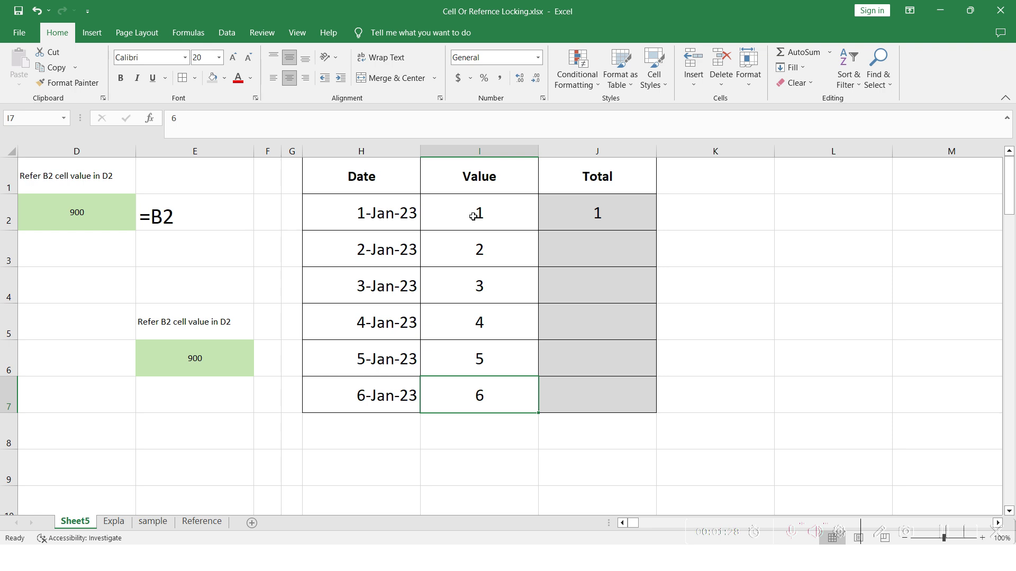
key("Right")
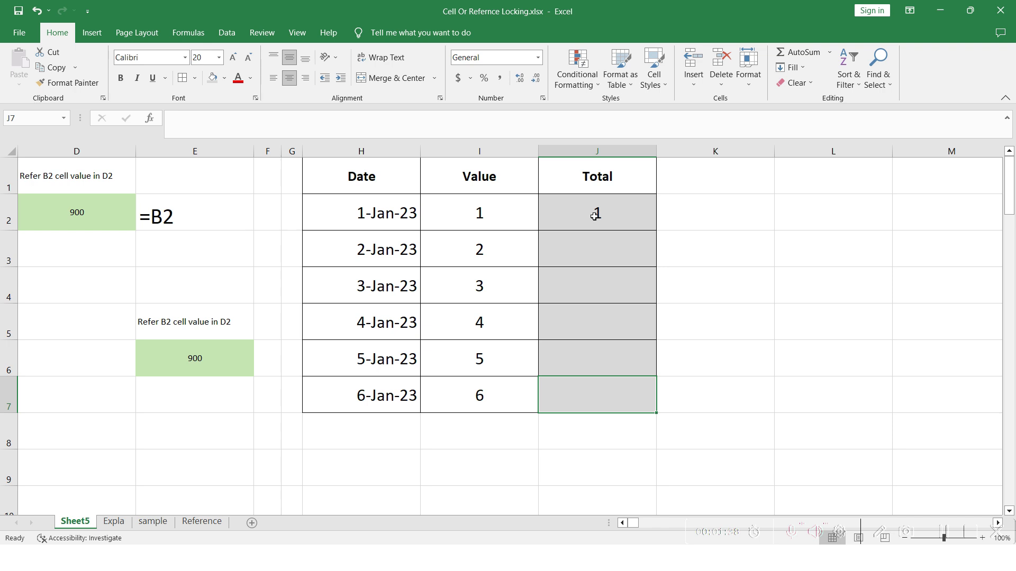
left_click(594, 216, "shift")
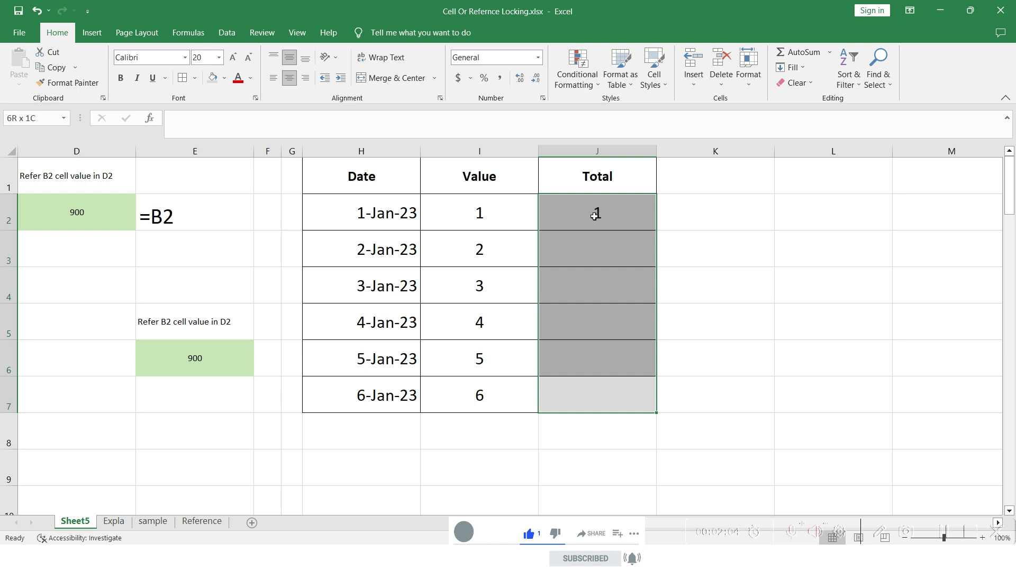
left_click_drag(594, 216, 594, 216)
key("ctrl+d")
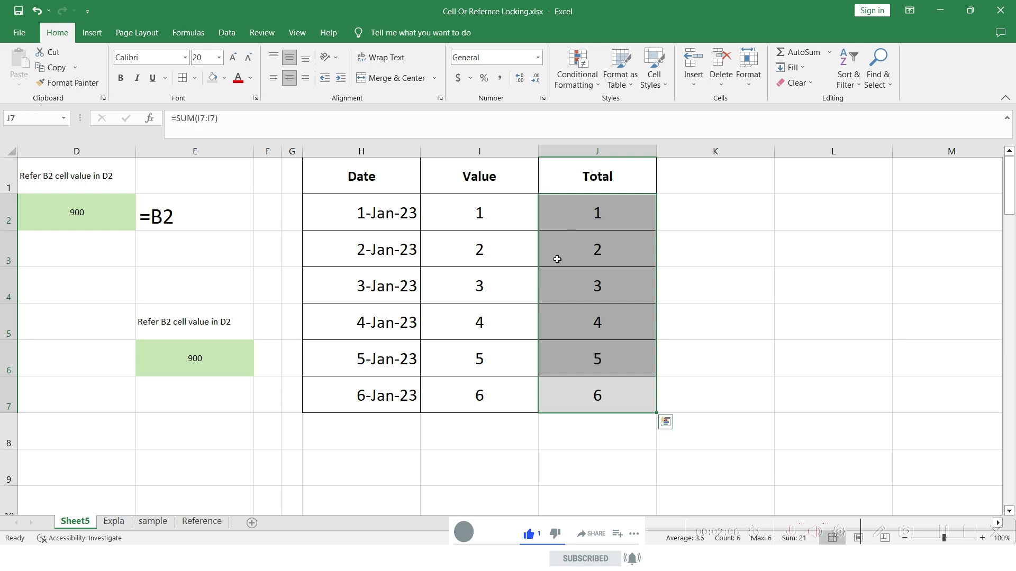
- Compare the SUM ranges in J2, J3 and J4 to see how the references shift down the Total column
left_click(593, 213)
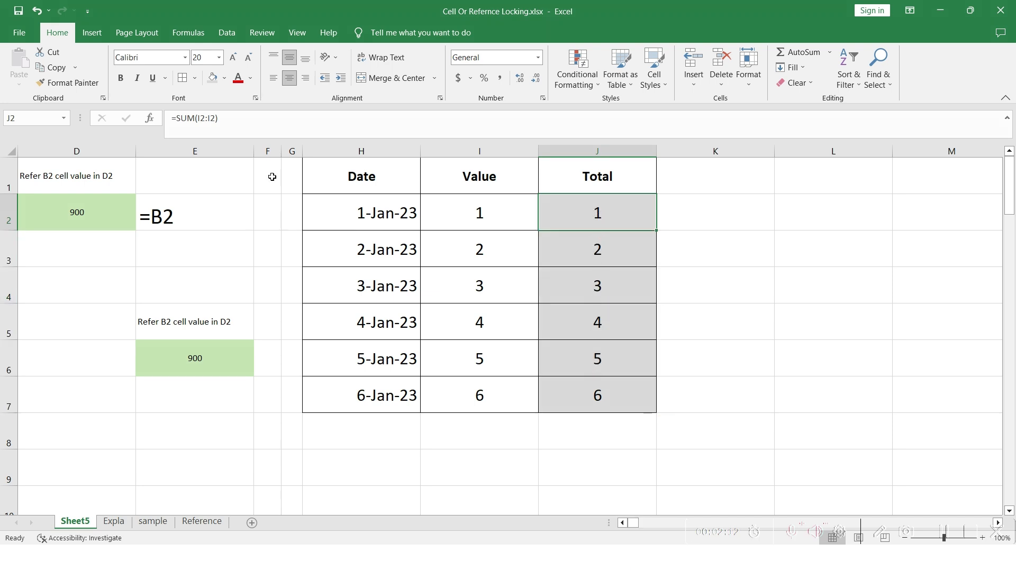
left_click(573, 249)
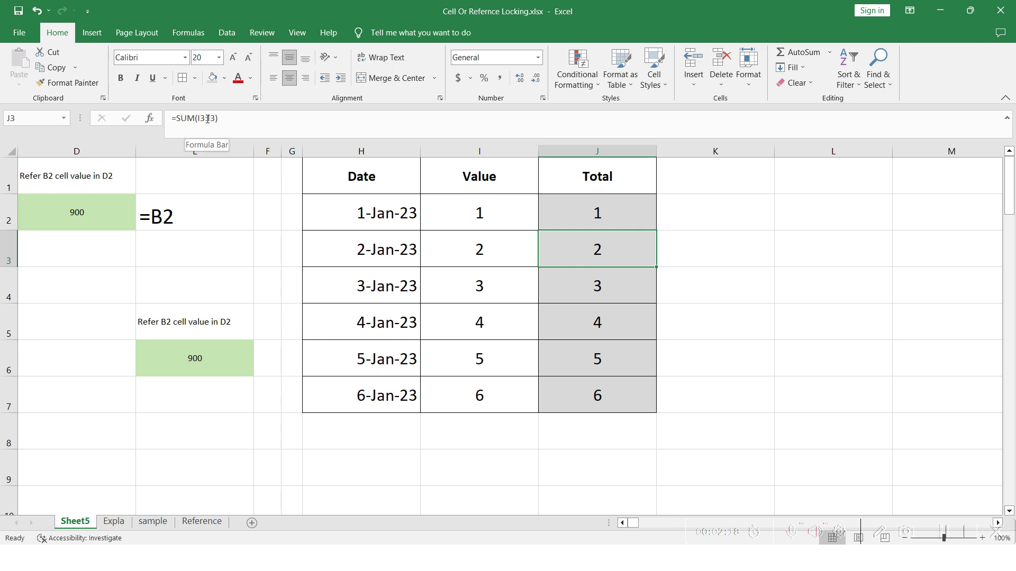
left_click(581, 218)
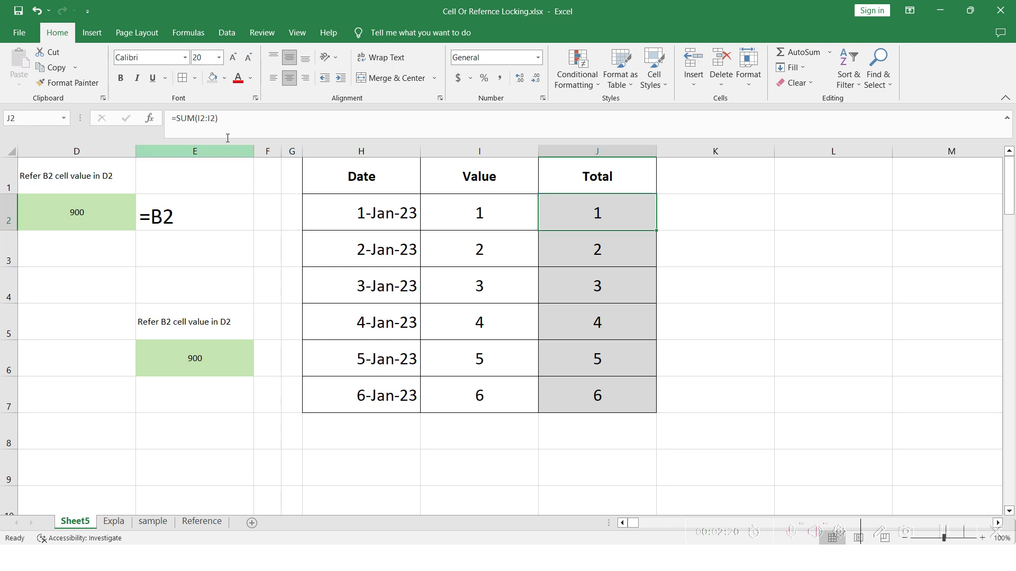
left_click(599, 251)
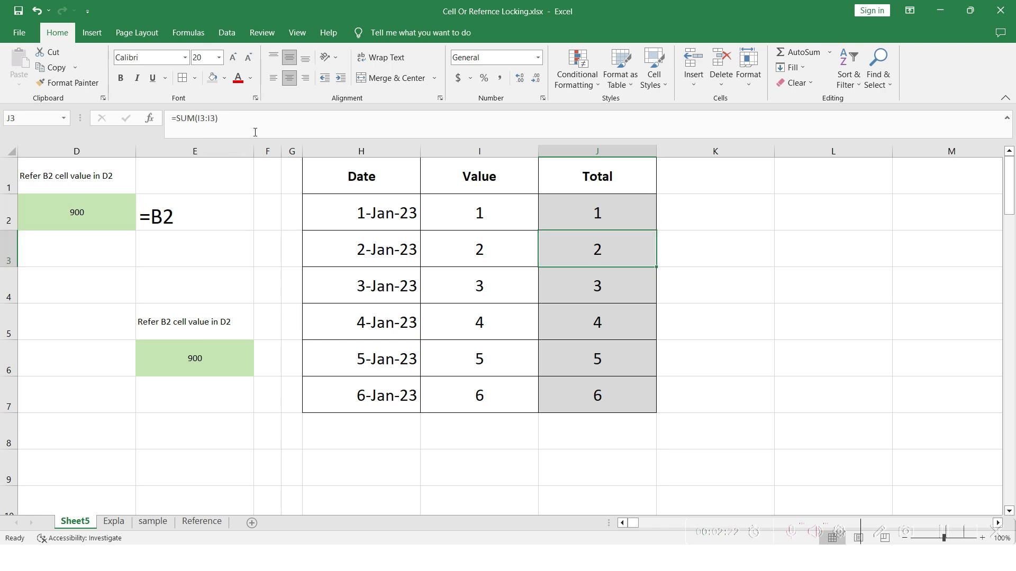
left_click(613, 280)
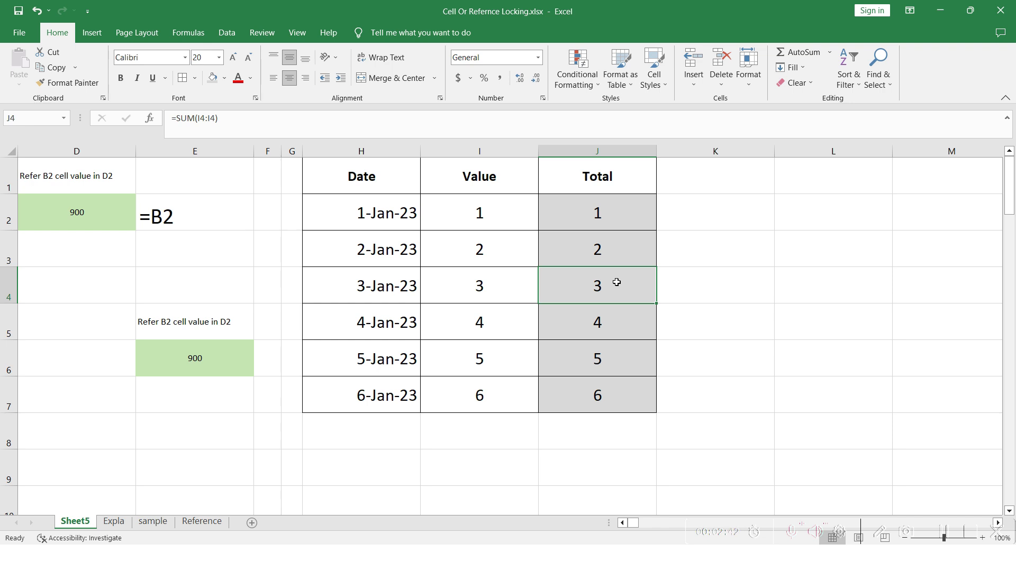
left_click(611, 216)
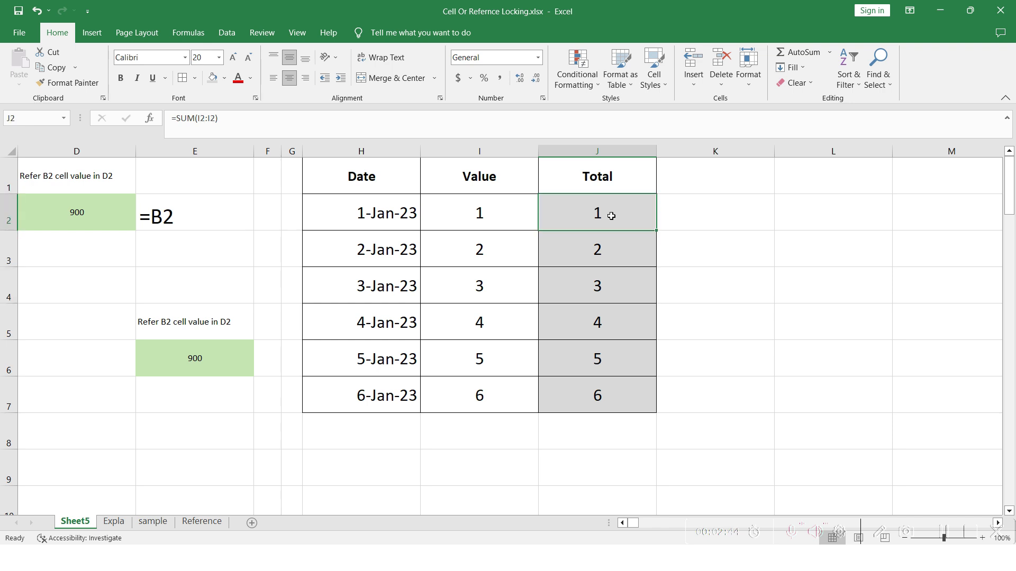
left_click_drag(197, 118, 211, 119)
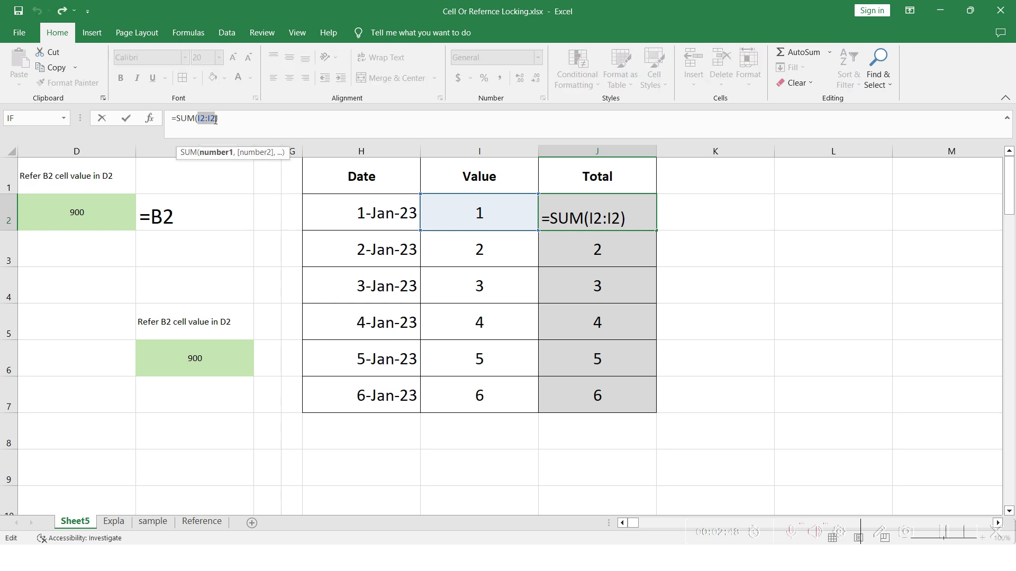
key("Escape")
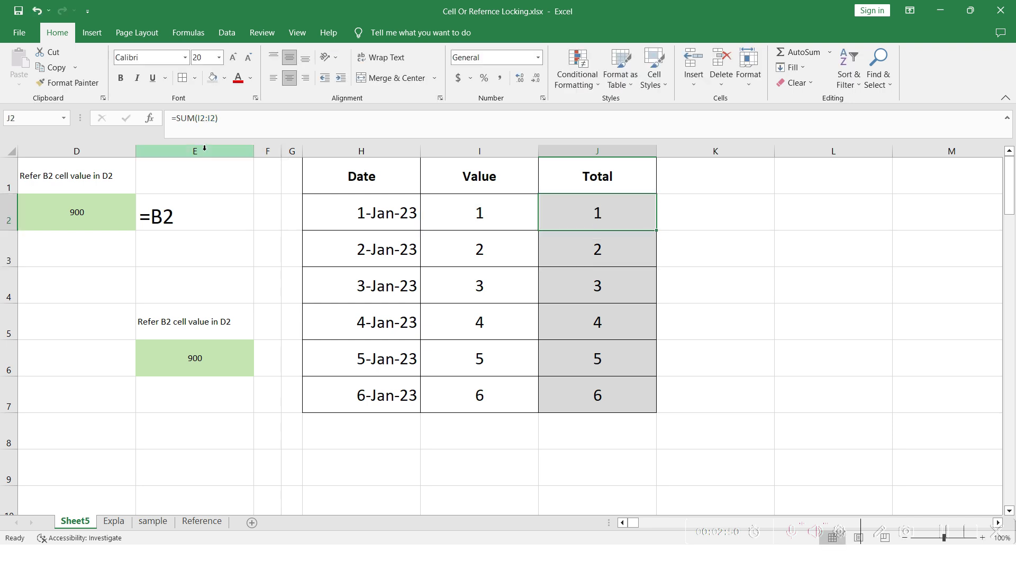
- Clear the copied formulas from J3:J7, keeping the one in J2
key("Down")
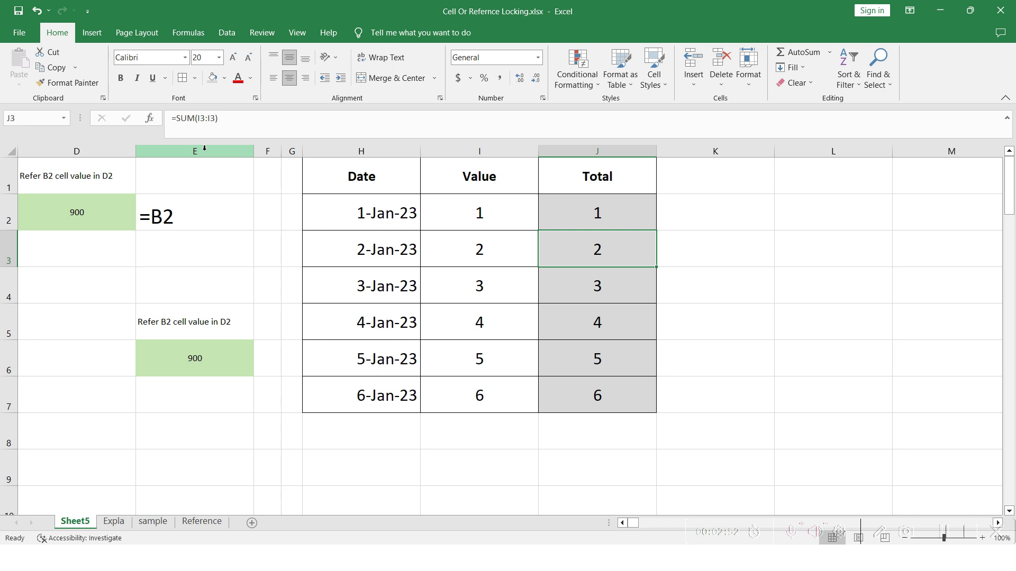
key("ctrl+shift+Down")
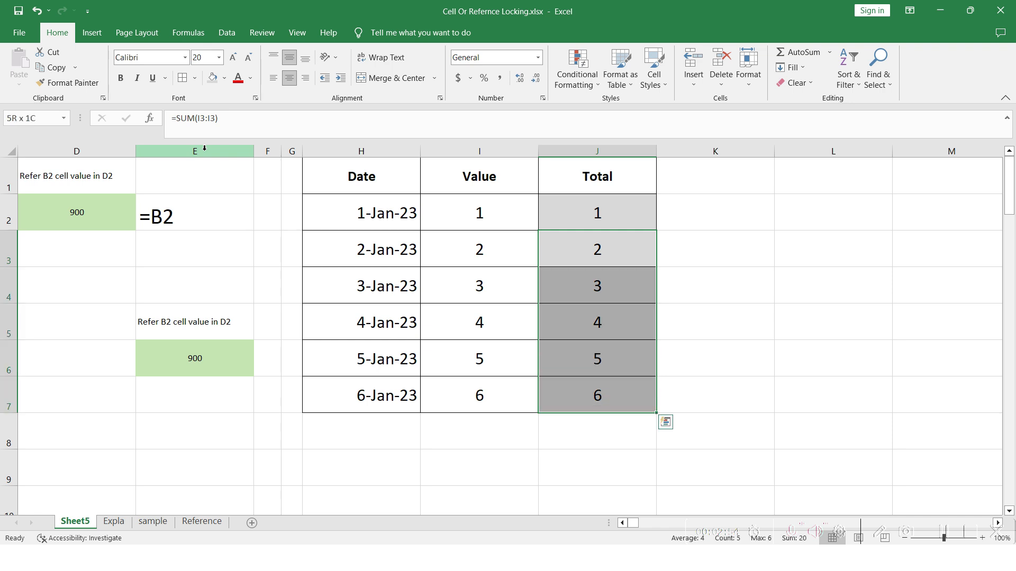
key("Delete")
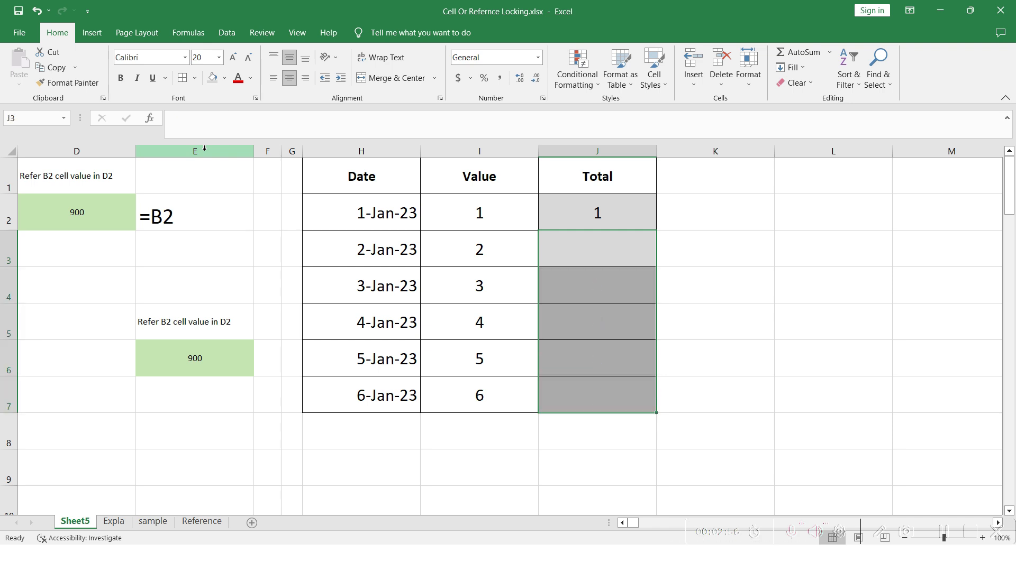
key("Up")
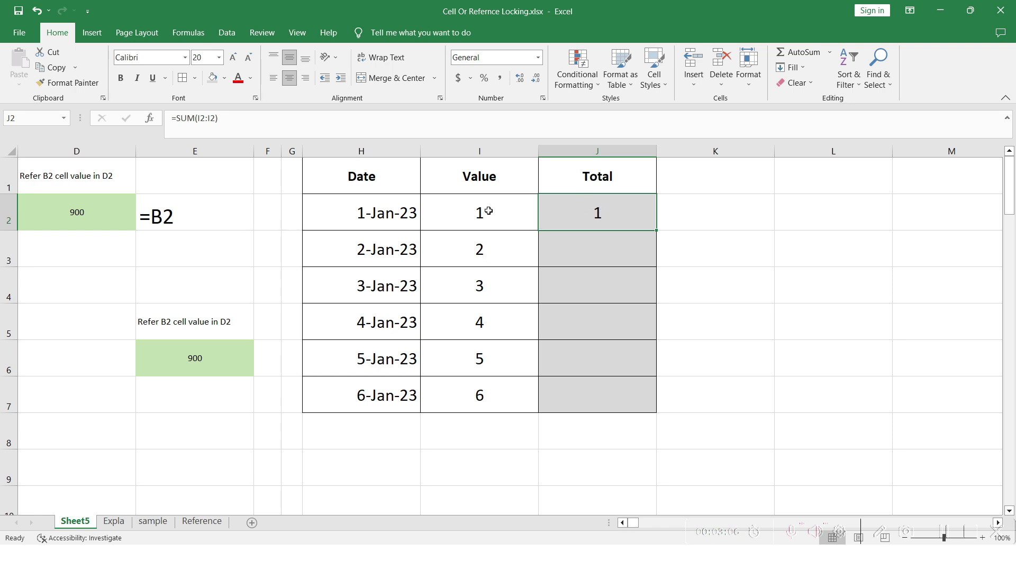
- Examine which Value cells, starting from I2, each running total in J3 and J4 should cover
left_click(586, 252)
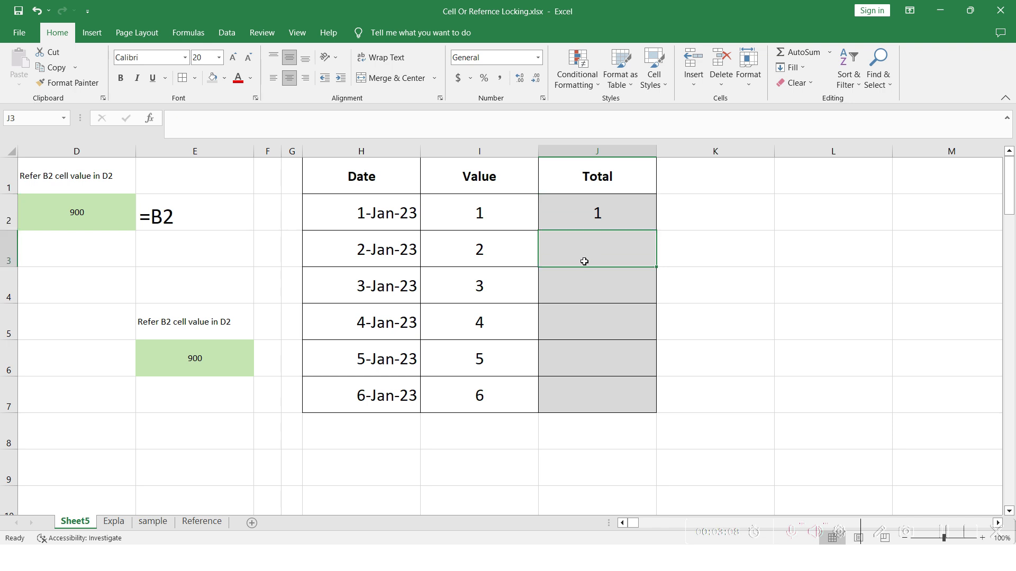
left_click(581, 283)
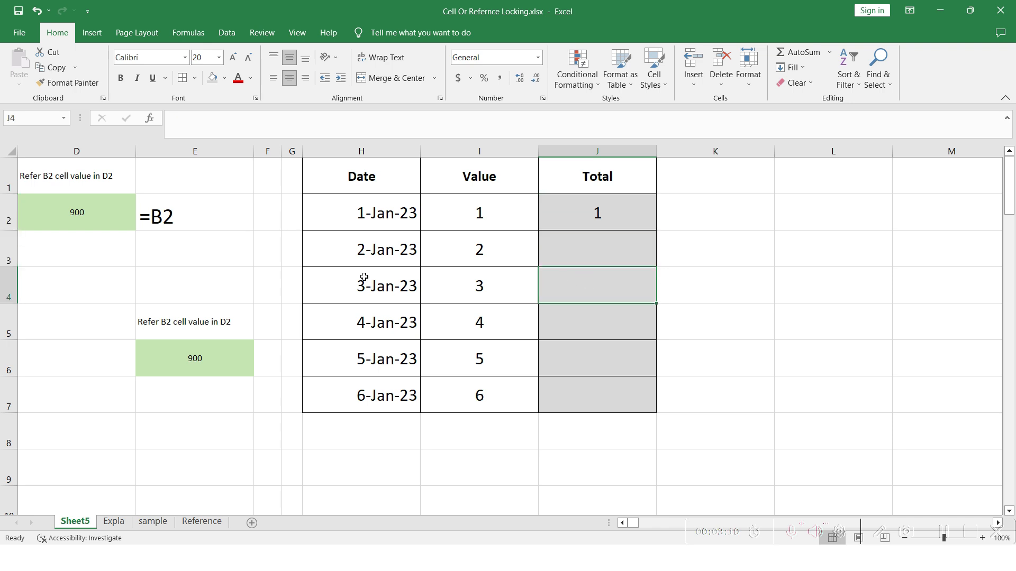
left_click(474, 289)
left_click_drag(481, 258, 480, 217)
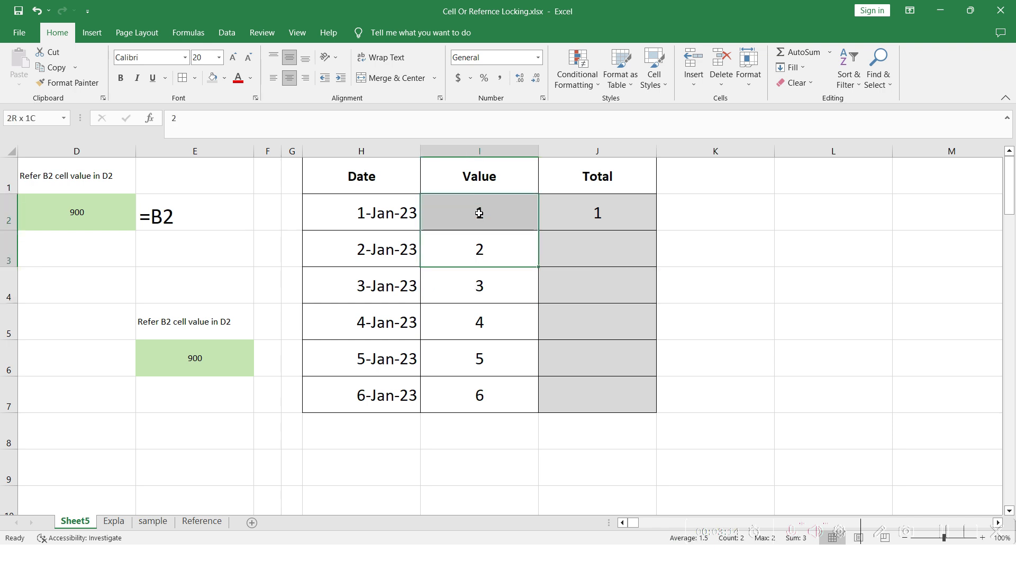
left_click(582, 288)
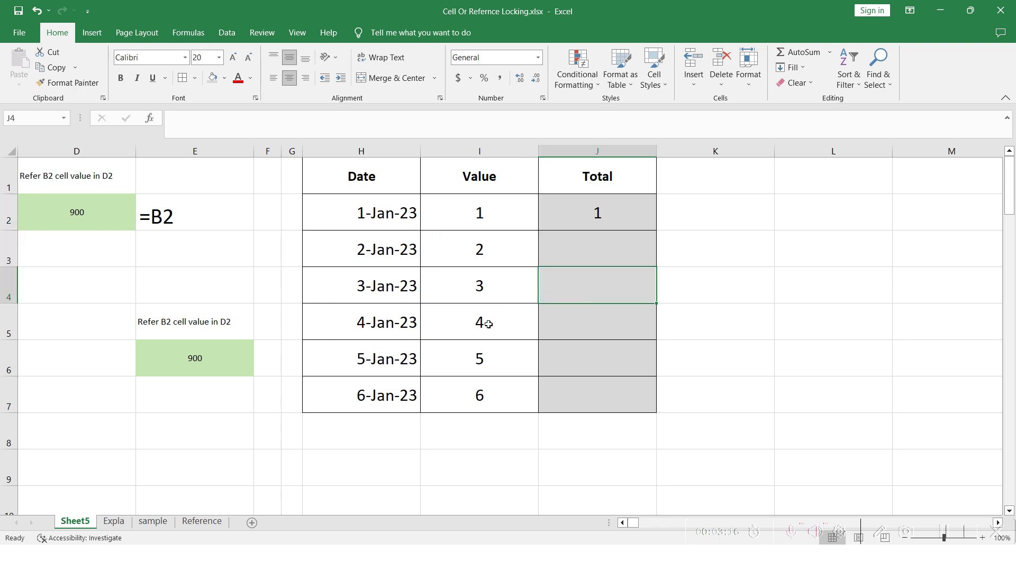
left_click(488, 323)
left_click(481, 291)
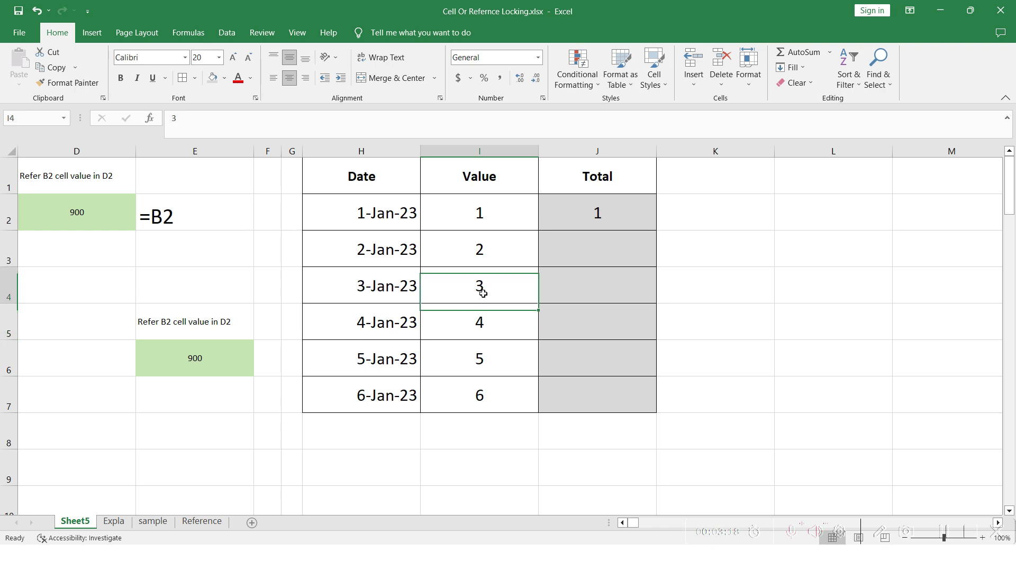
left_click_drag(481, 270, 479, 227)
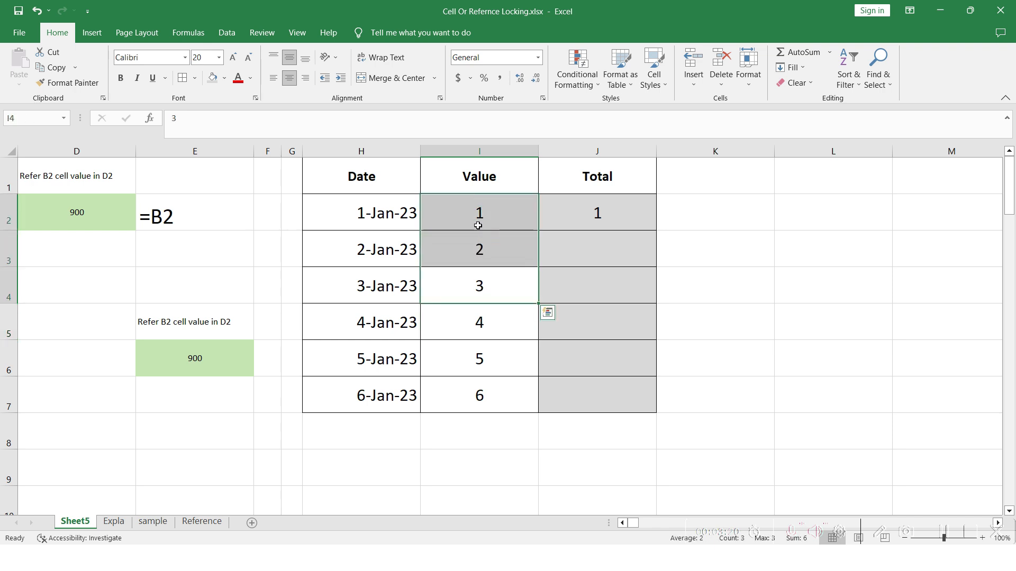
left_click(571, 289)
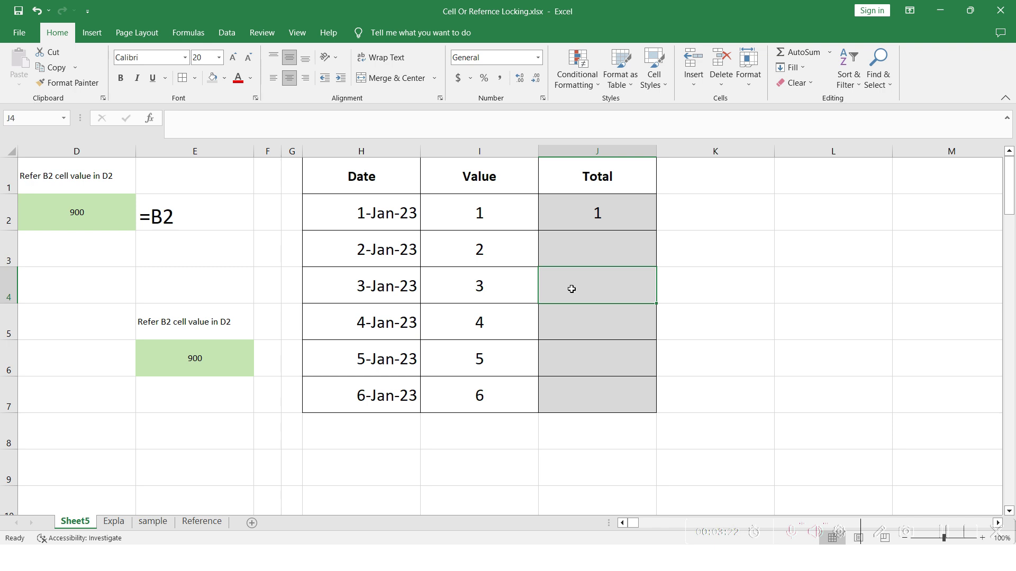
- Lock the starting reference of the SUM in J2 as absolute, giving =SUM($I$2:I2)
key("Up")
key("Up")
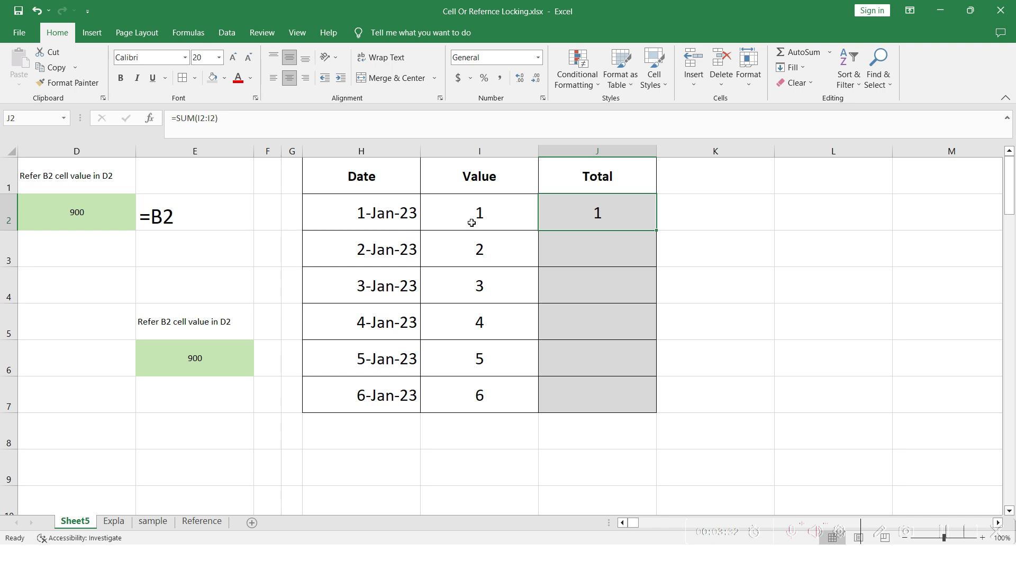
left_click(206, 119)
left_click_drag(206, 119, 197, 119)
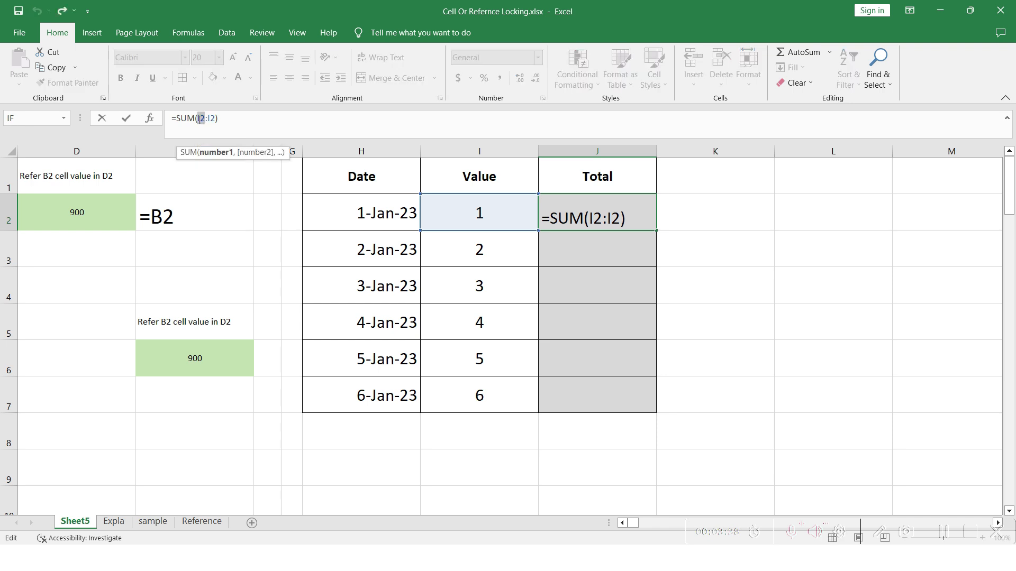
left_click(211, 118)
double_click(211, 118)
left_click_drag(204, 120, 200, 118)
left_click(212, 122)
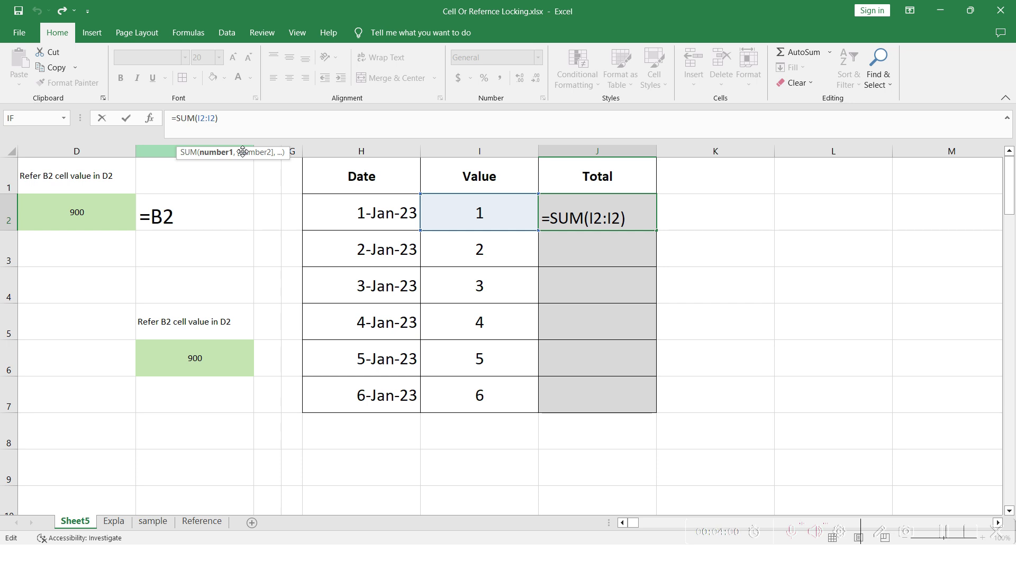
key("F4")
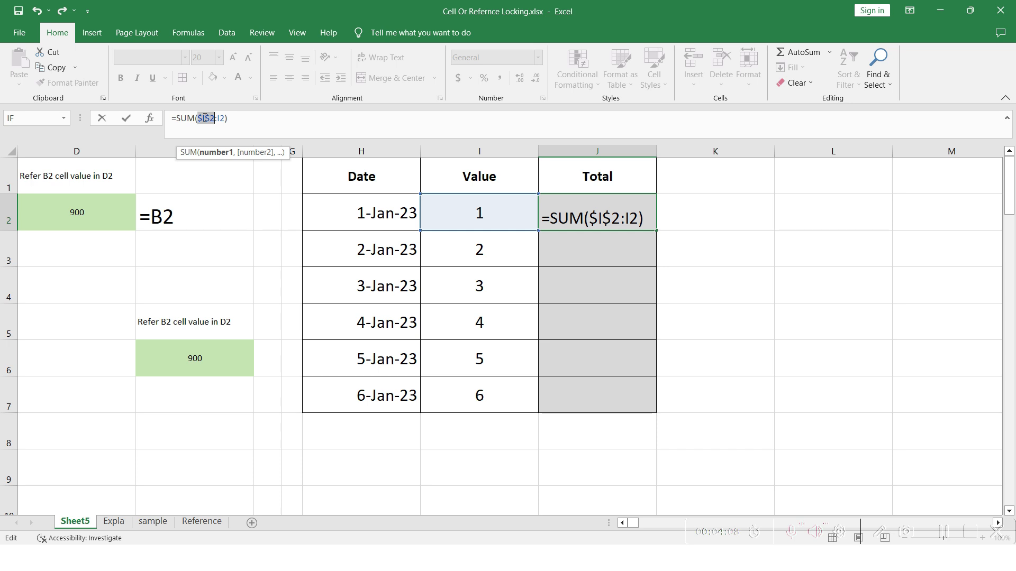
left_click_drag(216, 119, 224, 118)
key("ctrl+Return")
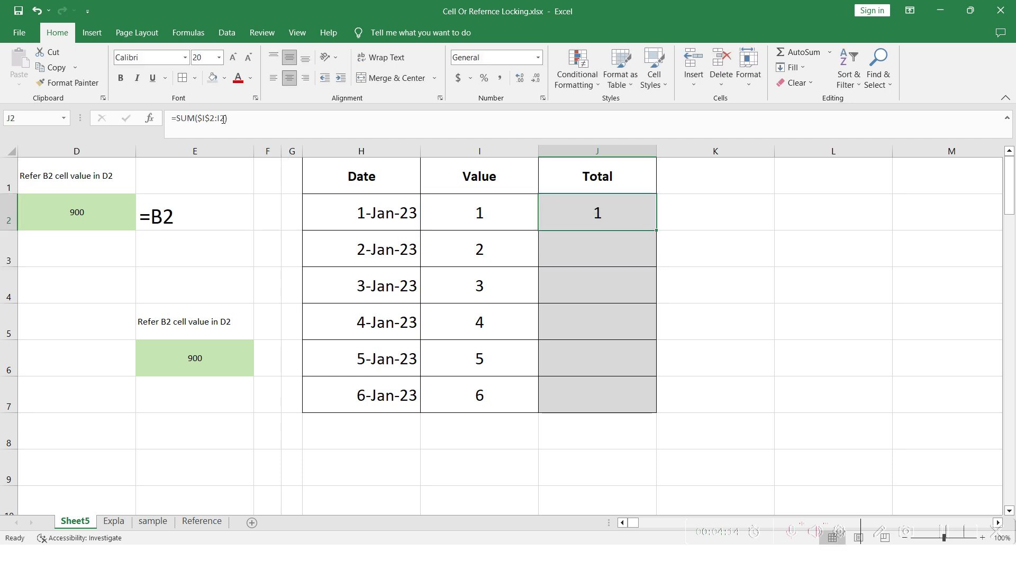
- Fill the J2 formula down through J7, matching the last row of the Value column
key("Left")
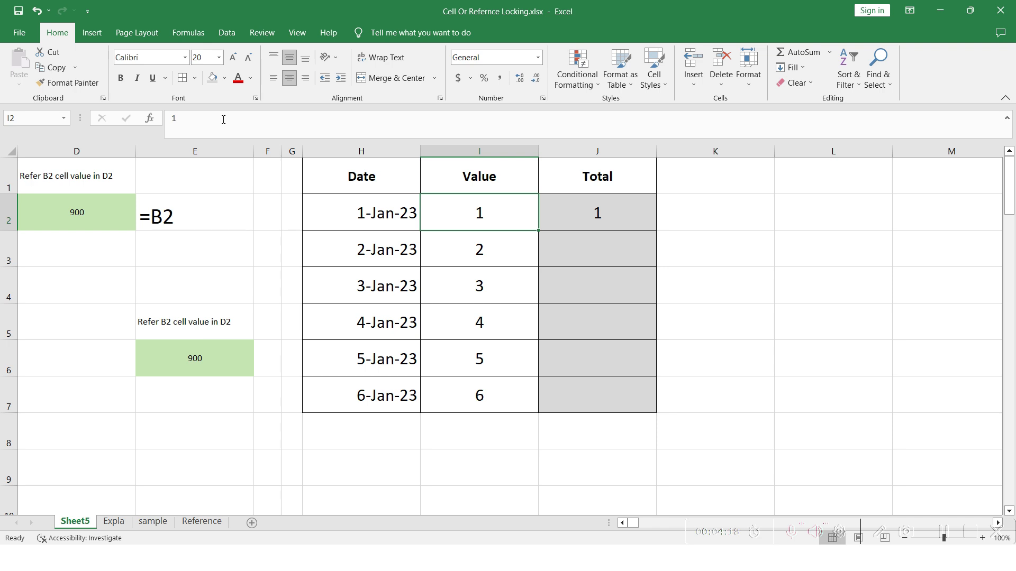
key("ctrl+Down")
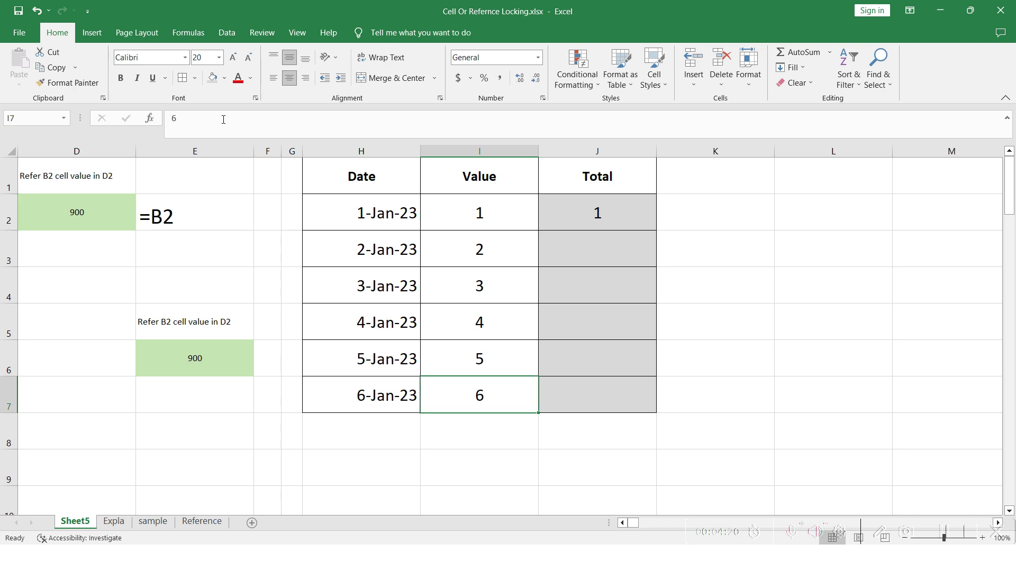
key("Right")
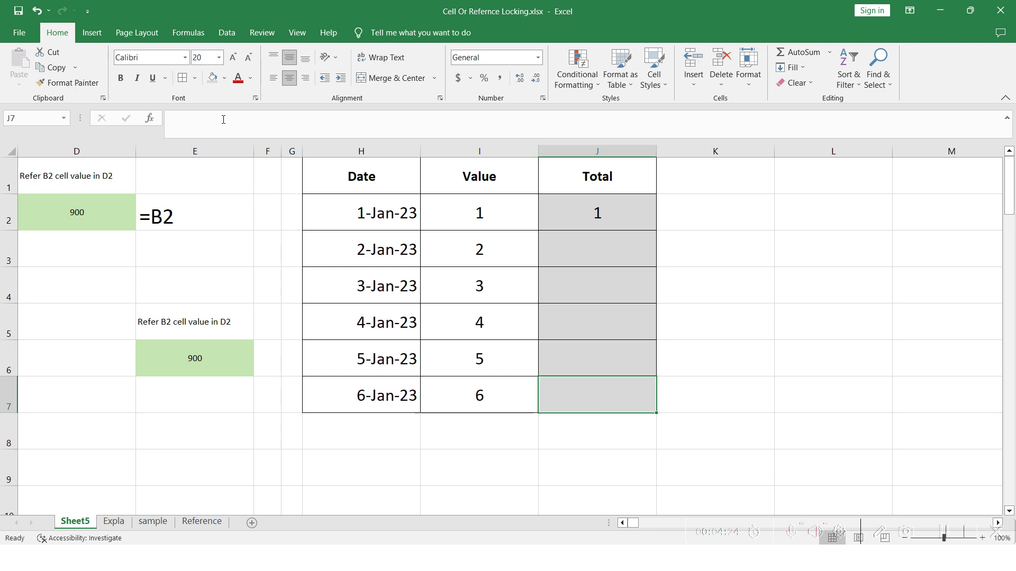
key("ctrl+shift+Up")
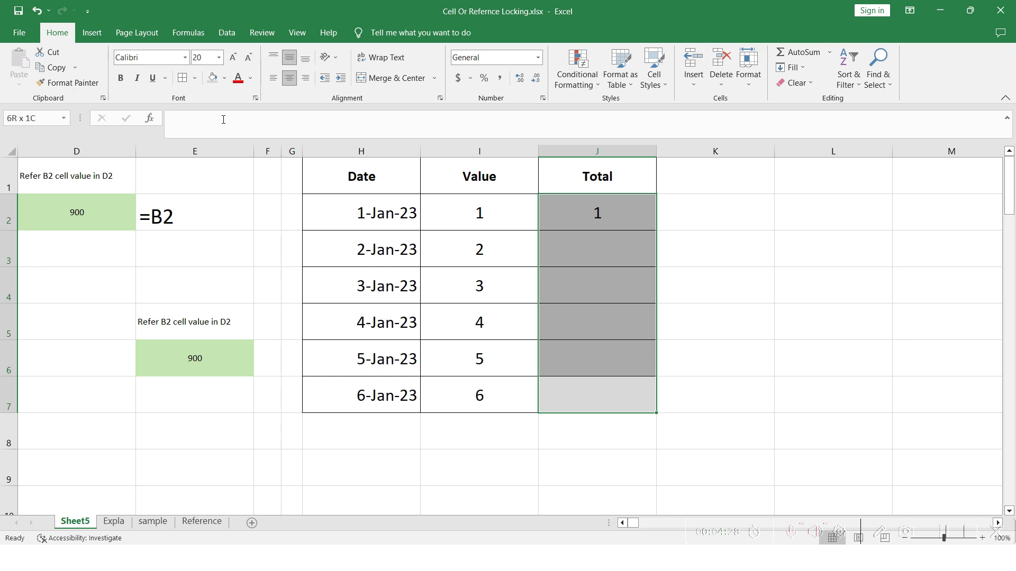
key("ctrl+d")
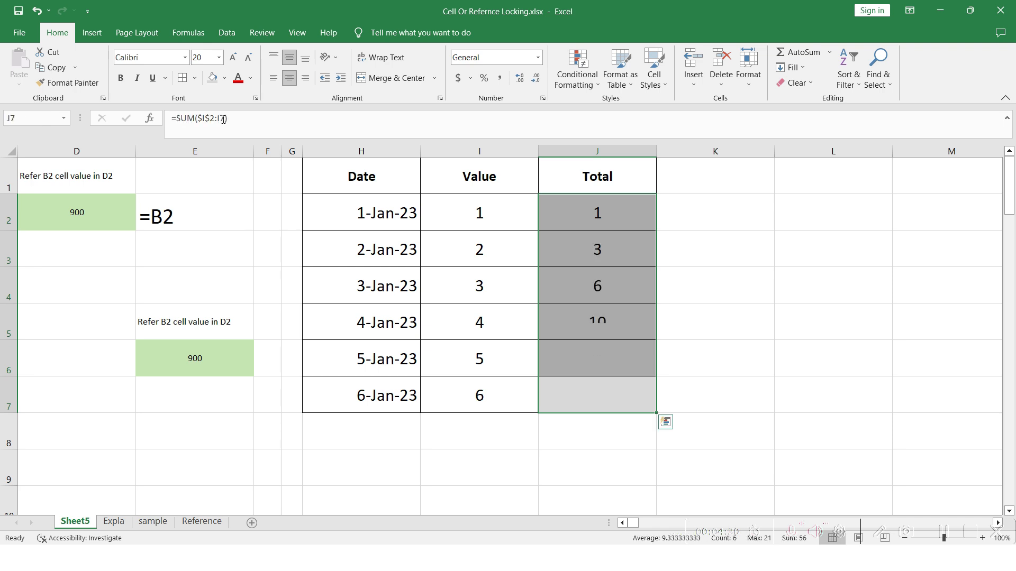
- Examine the J2 formula's locked start and relative end reference against the first Value cell, I2
key("Up")
key("Up")
key("Up")
key("Up")
key("Up")
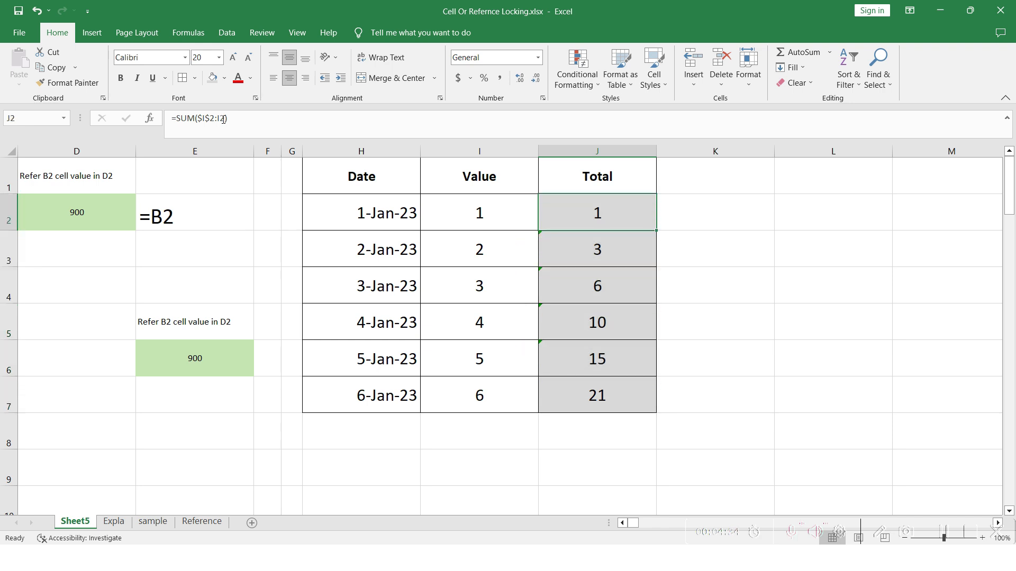
key("F2")
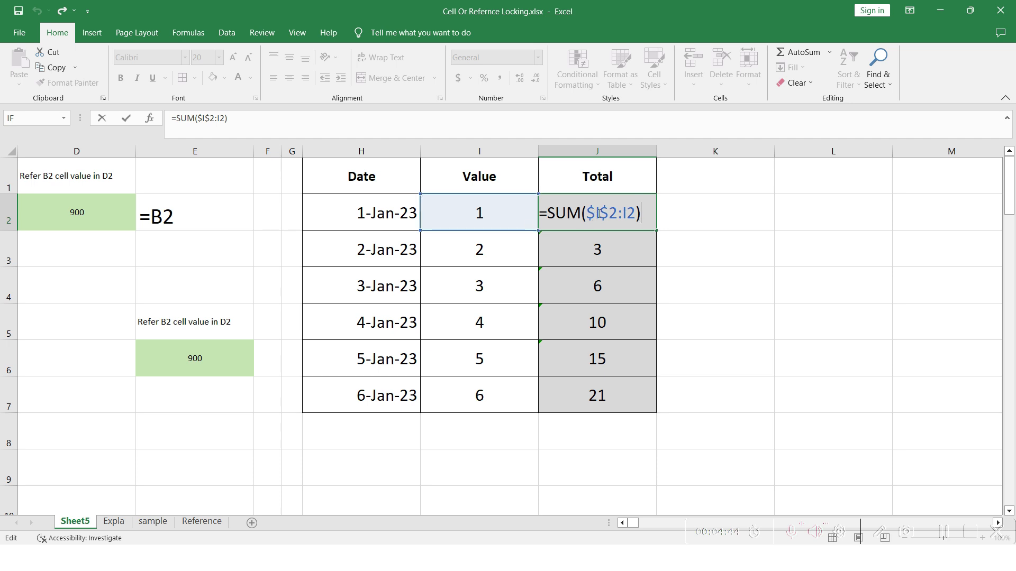
mouse_move(614, 213)
left_mouse_down()
mouse_move(585, 212)
mouse_move(632, 213)
left_mouse_up()
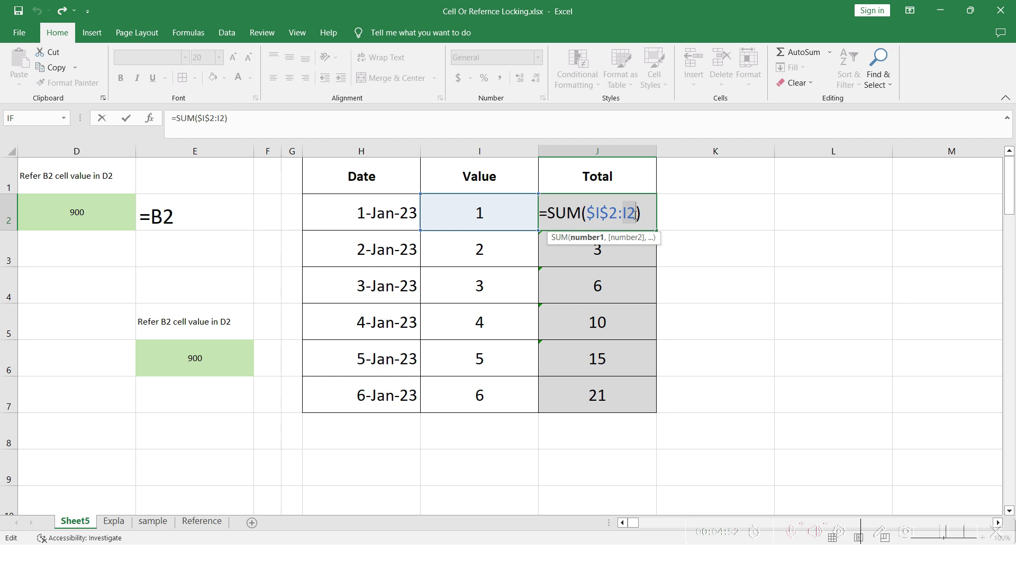
key("Return")
left_click(485, 212)
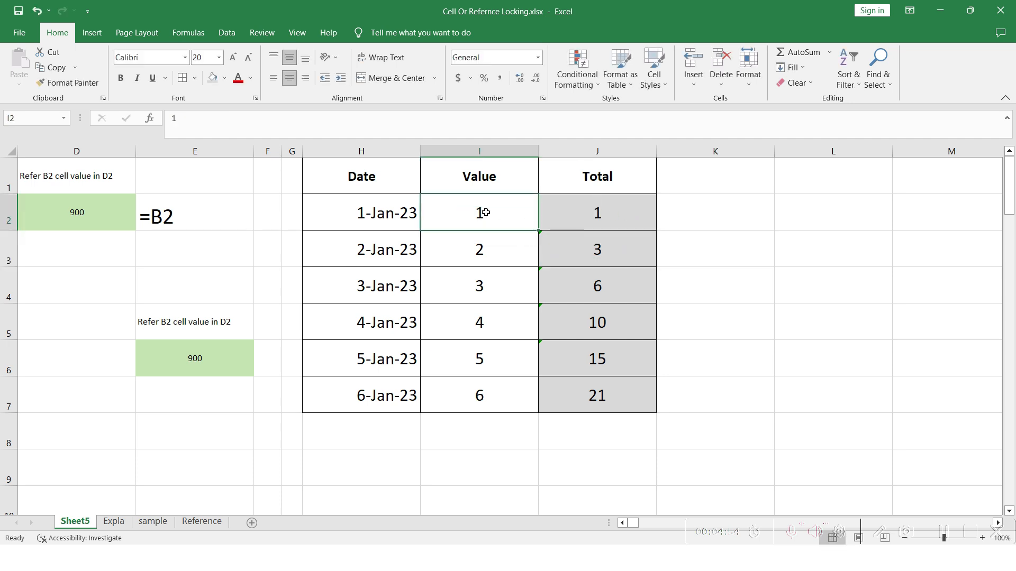
left_click(595, 215)
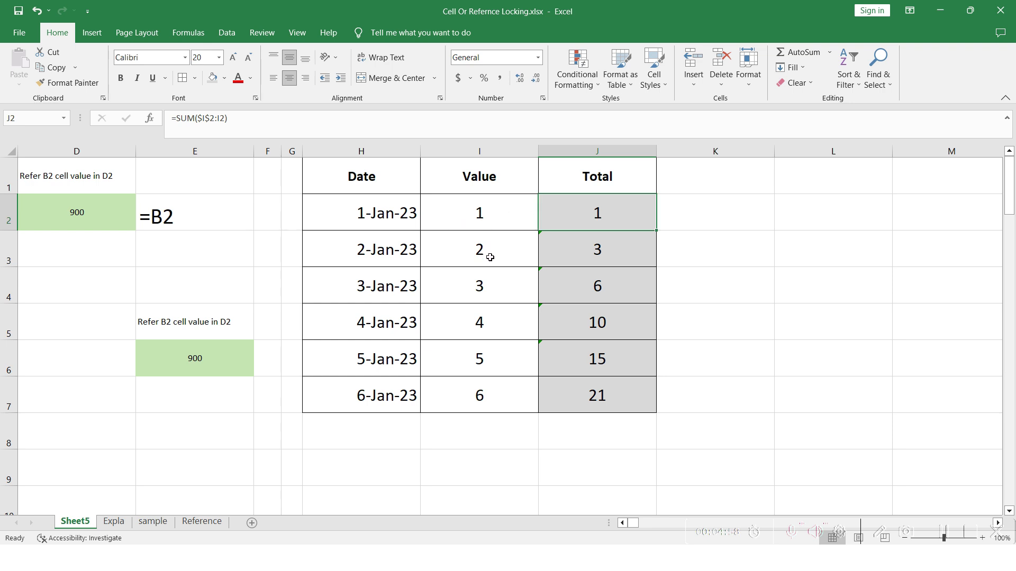
- Compare the end references of the SUM ranges in J3 and J2 to see how the unlocked part shifts
double_click(597, 250)
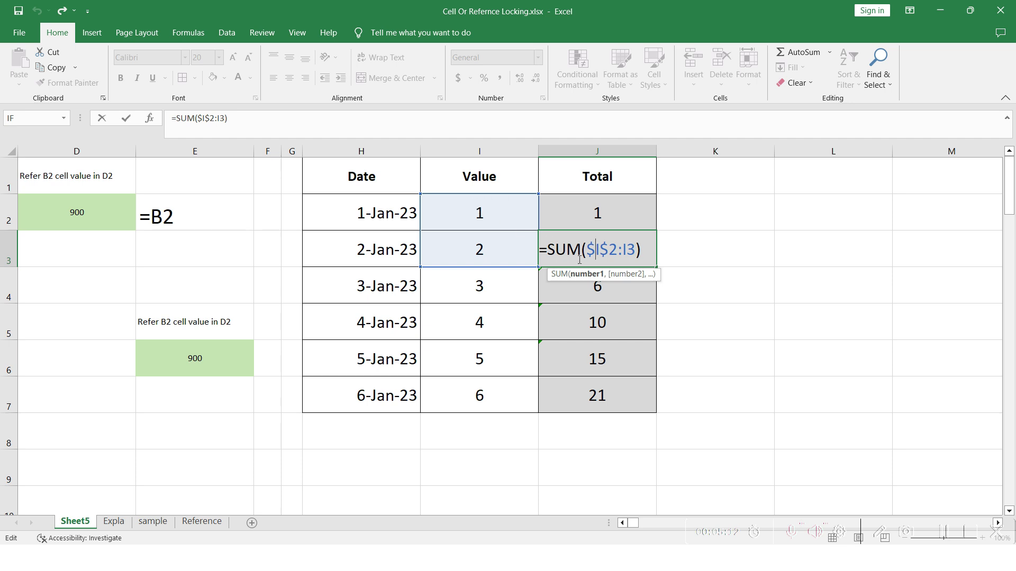
double_click(618, 250)
left_click_drag(623, 249, 638, 250)
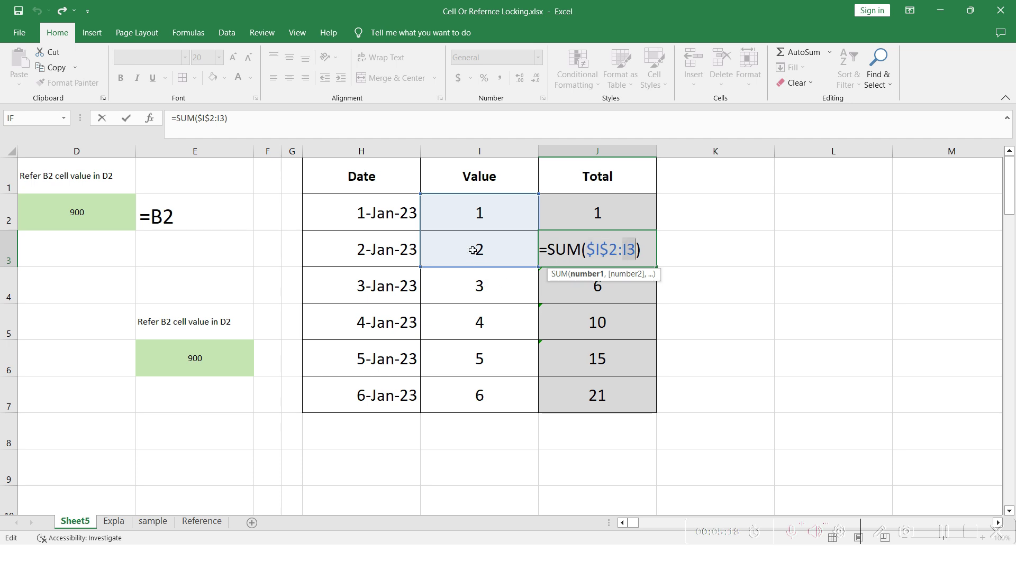
key("Return")
key("Up")
key("Up")
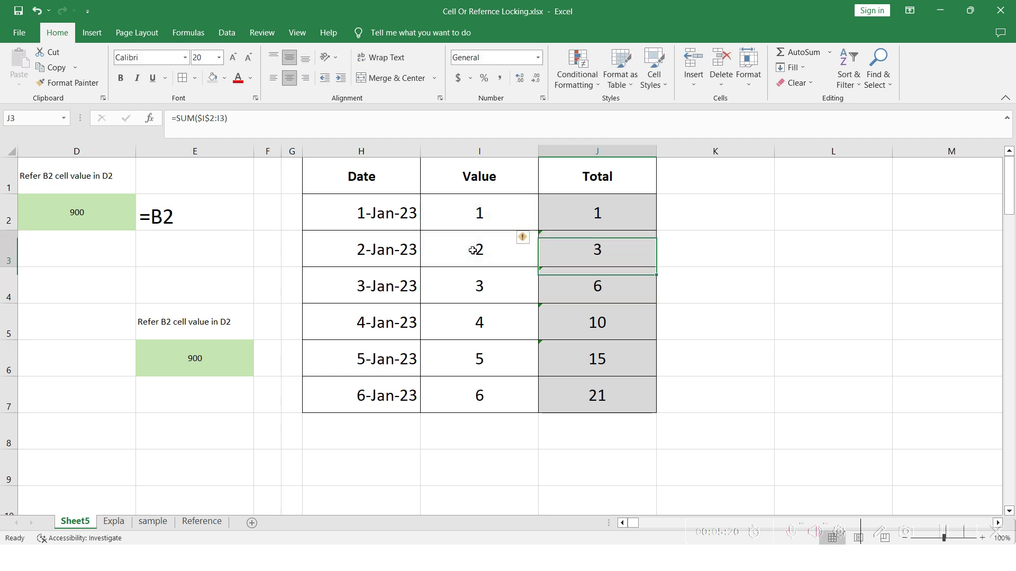
double_click(624, 213)
left_click_drag(636, 214, 623, 216)
key("Return")
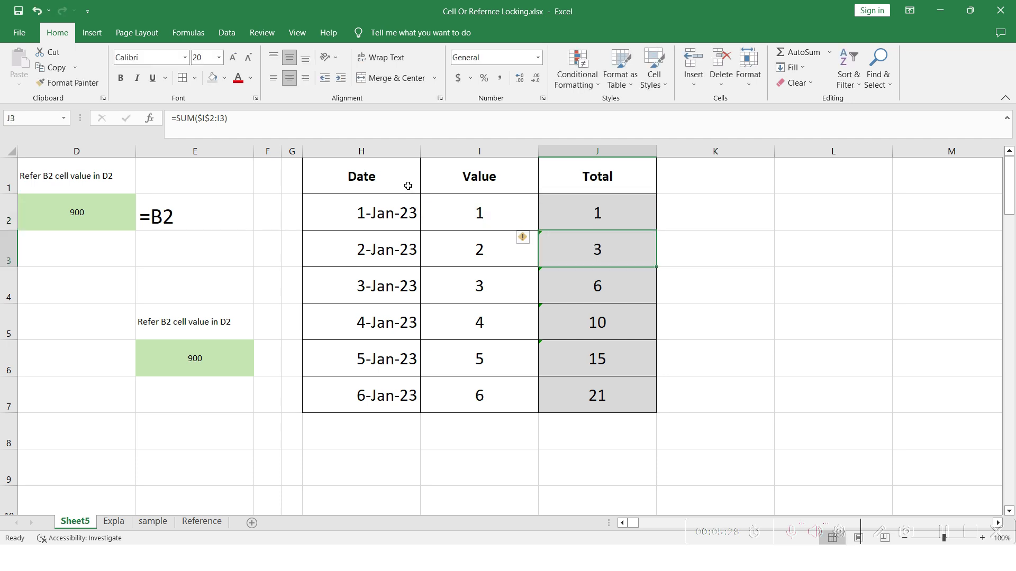
double_click(579, 257)
left_click_drag(638, 249, 619, 249)
key("Escape")
left_click(604, 290)
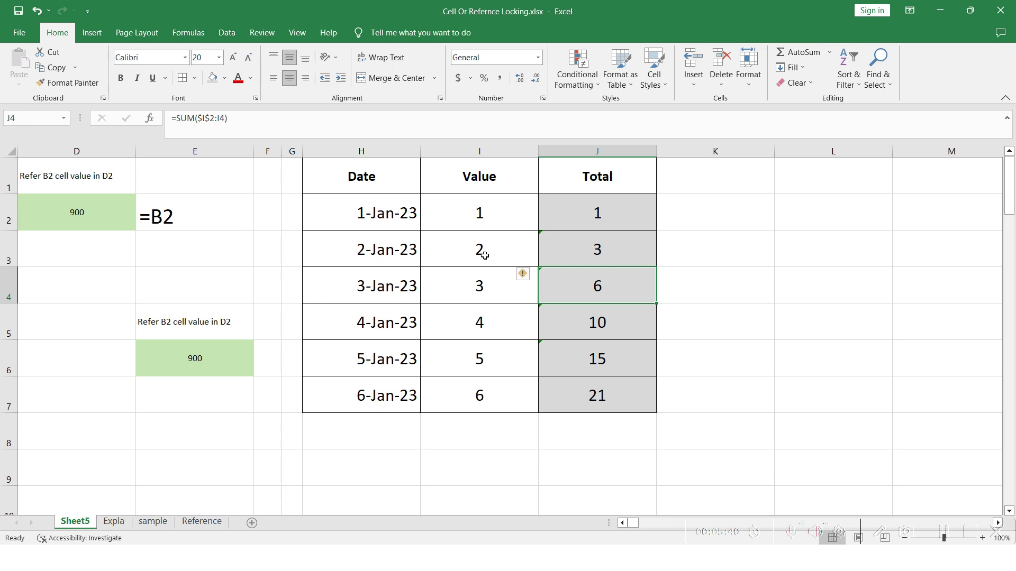
- Examine the SUM range in J4 and check the J7 total against the sum of I2:I7
double_click(600, 289)
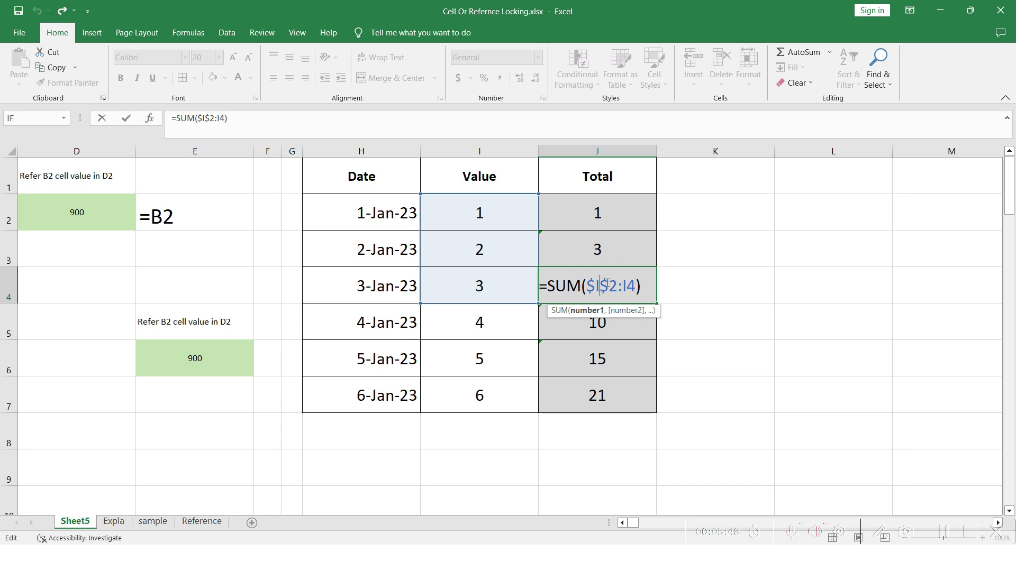
key("Return")
key("Return")
key("Return")
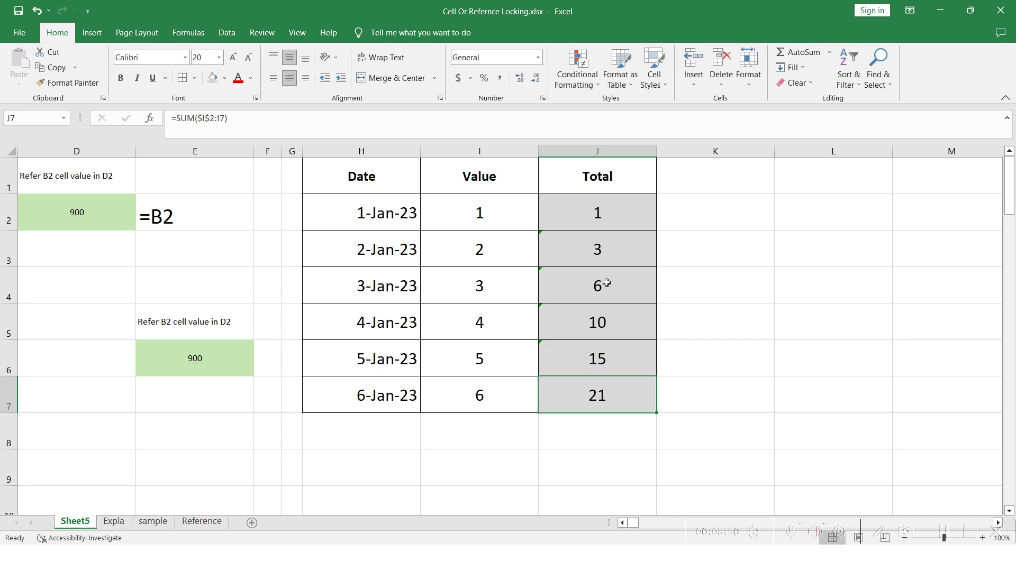
key("Return")
key("Up")
key("Left")
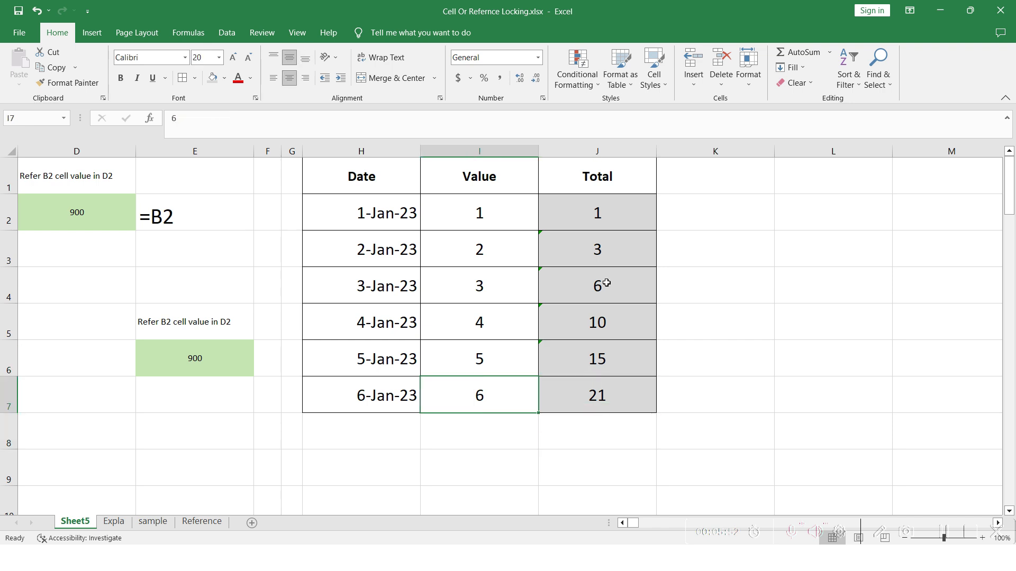
key("ctrl+shift+Up")
key("shift+Down")
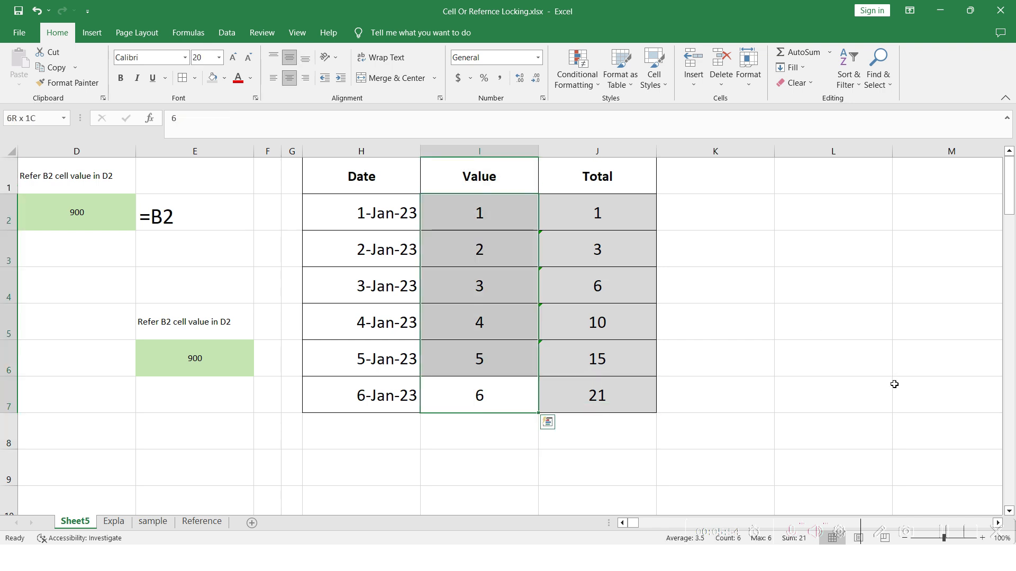
left_click(614, 397)
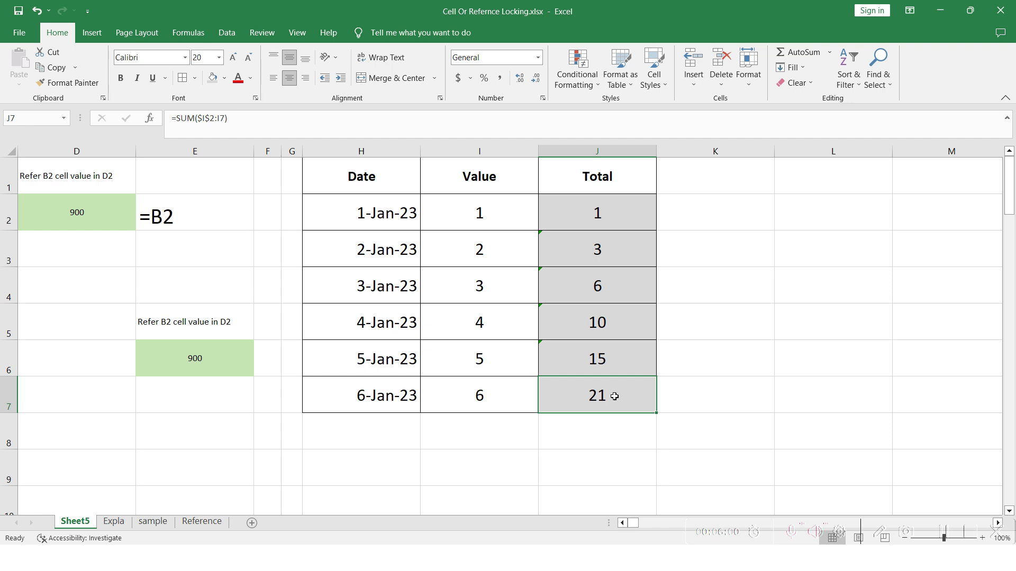
- Open the sample sheet and clear the numbers 9 and 10 from A10:A11
left_click(167, 531)
left_click_drag(130, 194, 639, 192)
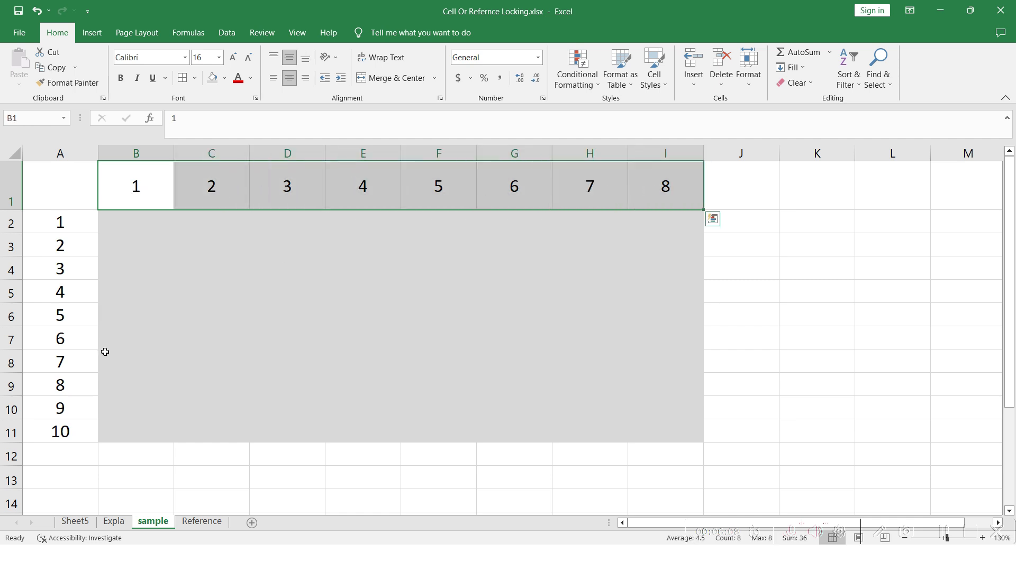
left_click(58, 412)
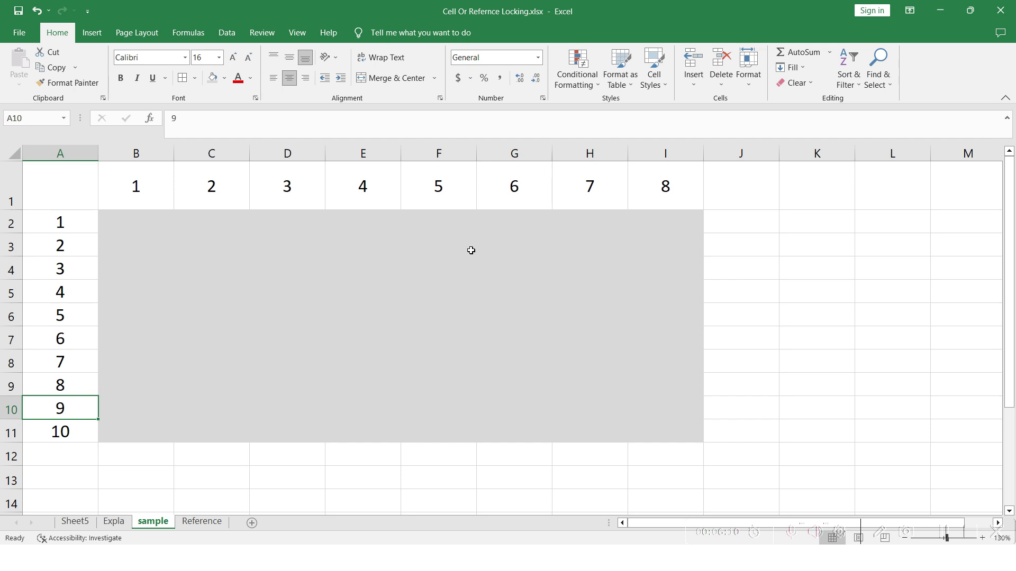
left_click(54, 431, "shift")
key("Delete")
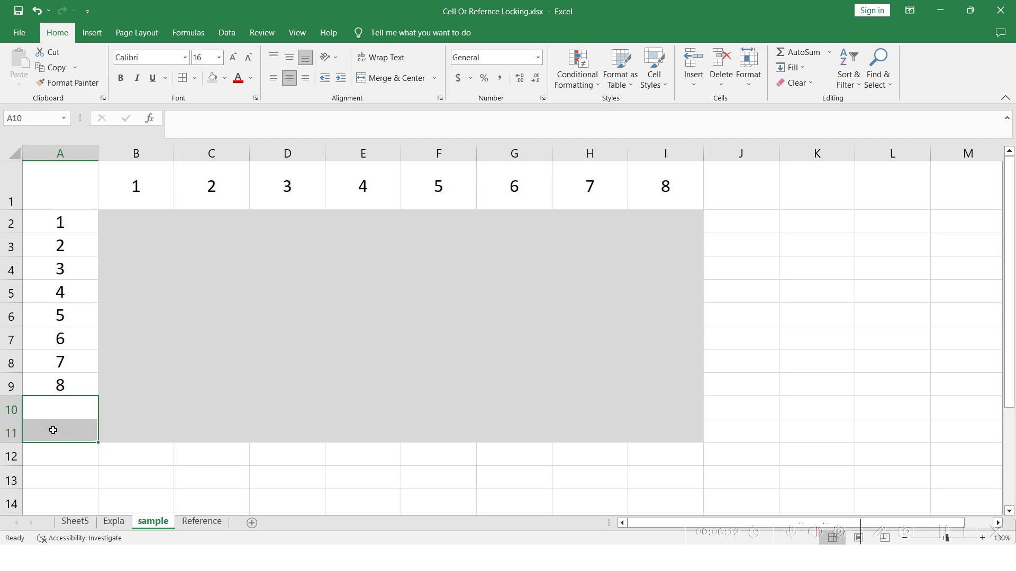
key("shift+space")
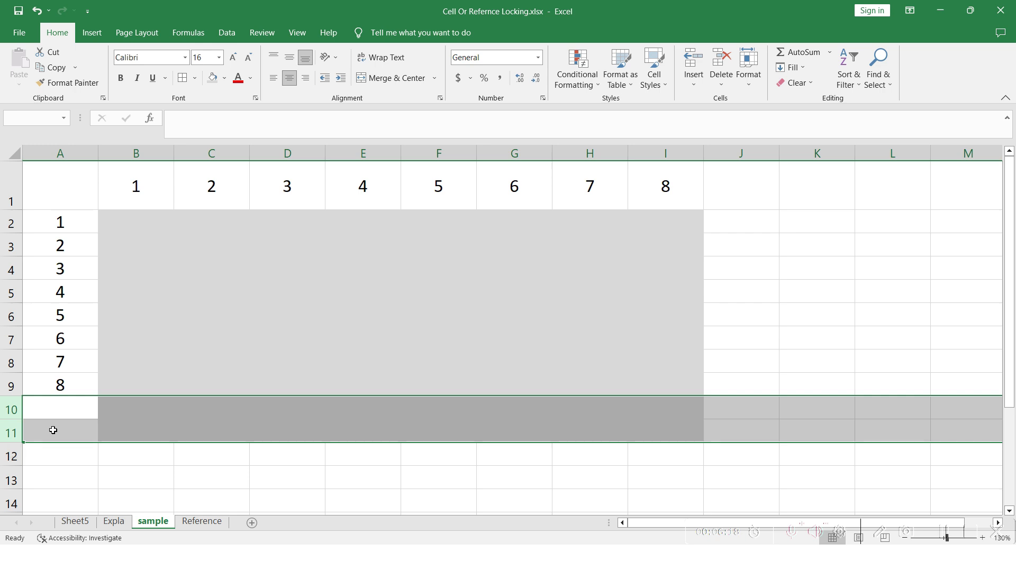
key("Left")
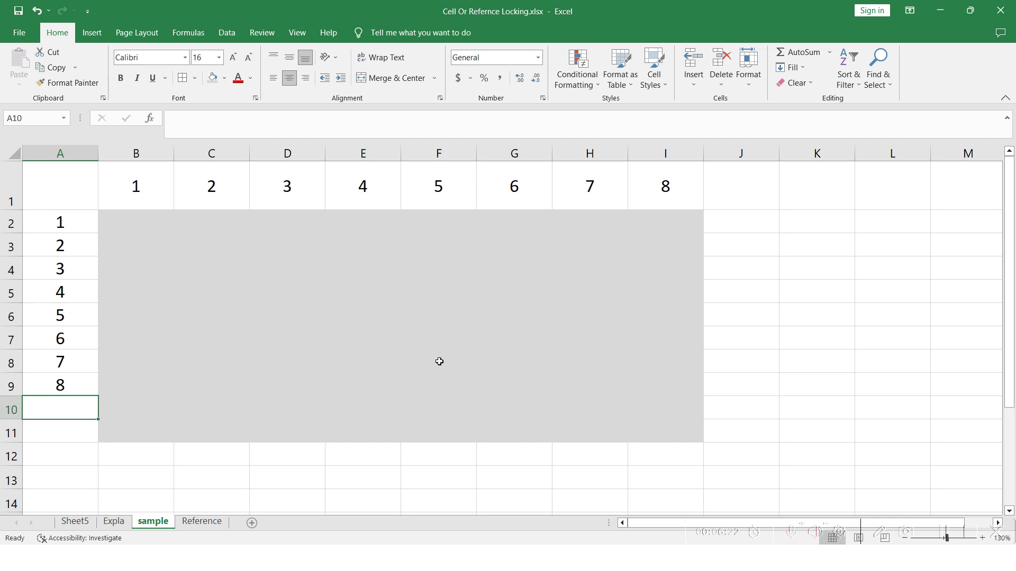
left_click(8, 412)
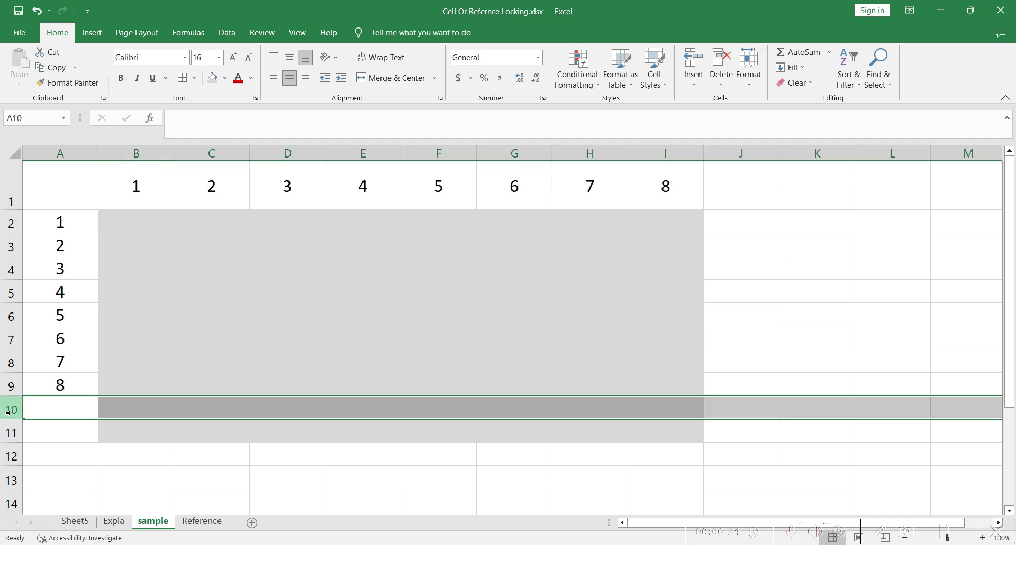
- Delete the entire rows 10 and 11 below the row numbered 8 on the sample sheet
left_click(47, 415)
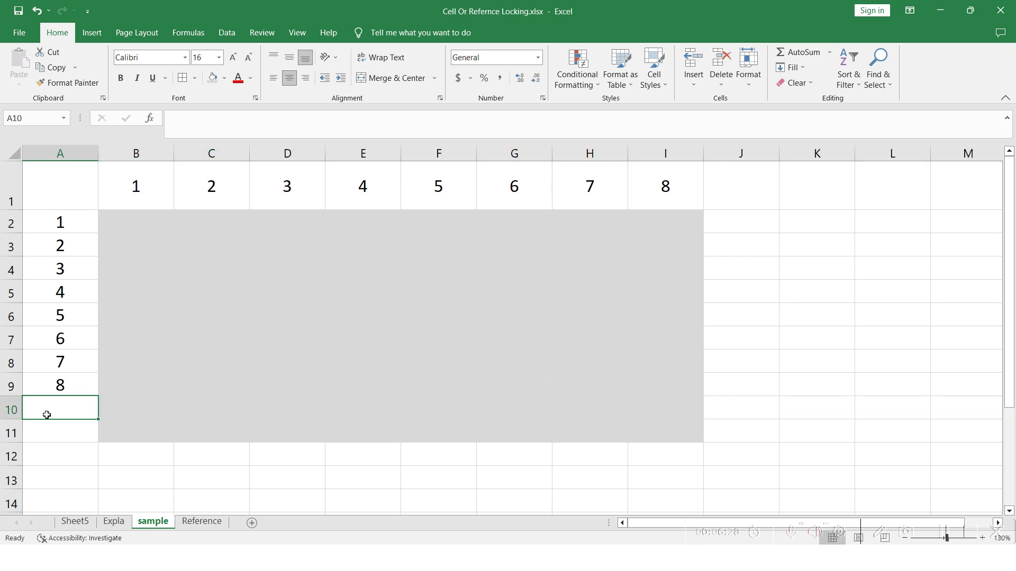
key("shift+Down")
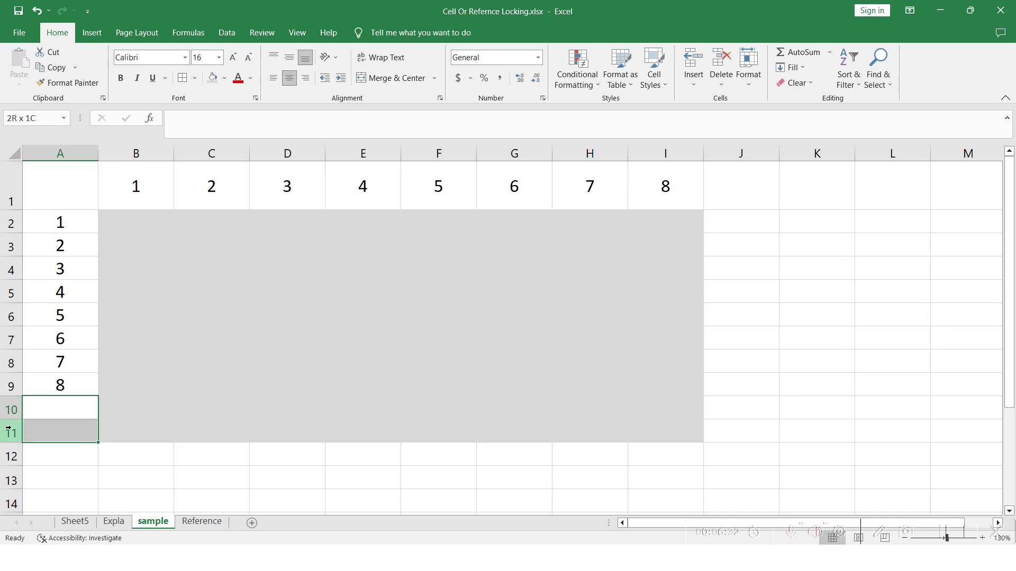
key("shift+space")
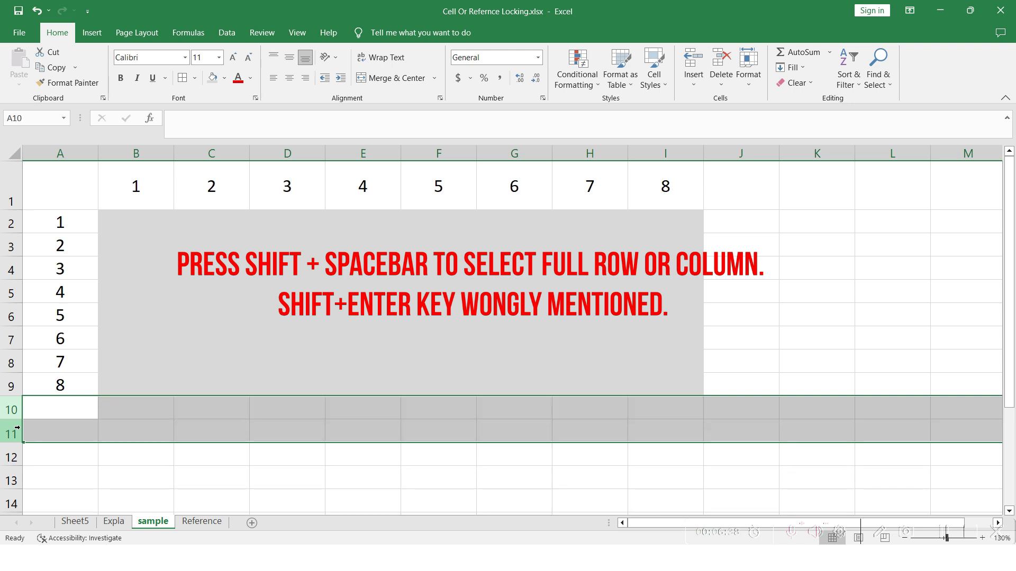
key("Down")
key("Up")
key("Right")
key("Right")
key("Left")
key("Left")
key("ctrl+Up")
key("ctrl+Up")
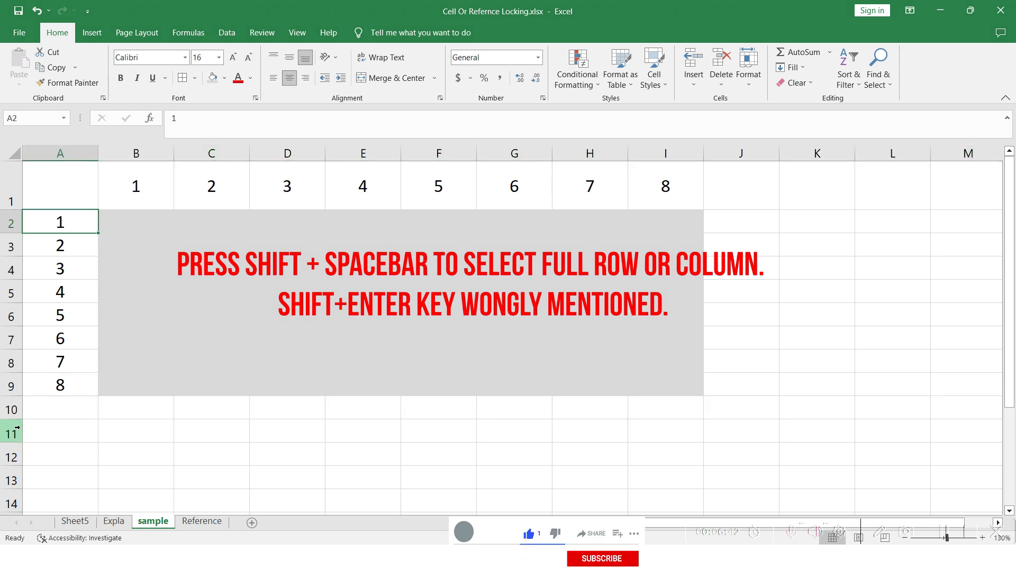
- Review the number labels in A2:A9 and B1:I1 around the shaded grid
key("ctrl+shift+Down")
key("Up")
key("Right")
key("ctrl+shift+Right")
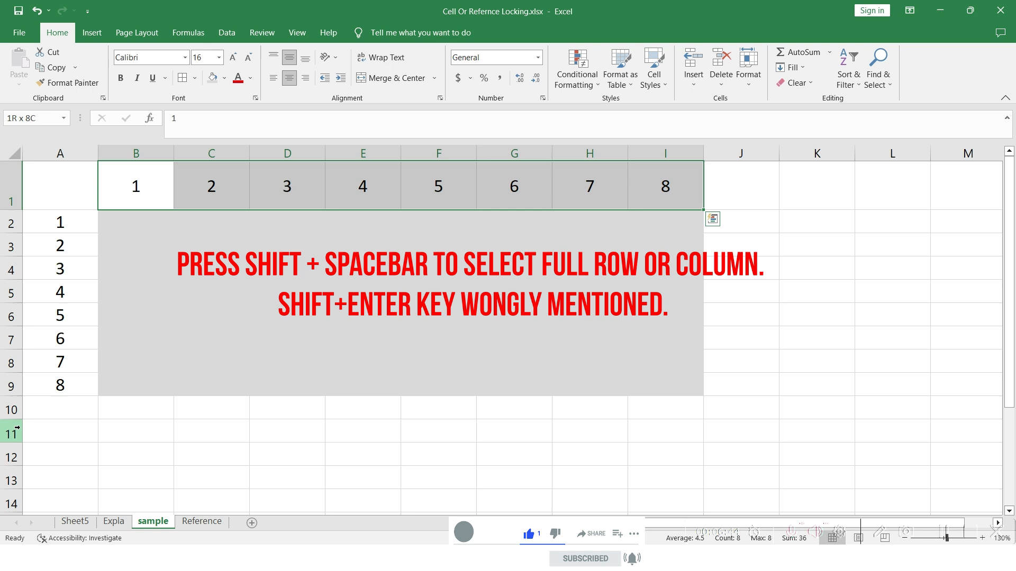
key("Down")
key("Down")
key("Up")
key("Up")
key("Down")
key("Down")
key("Up")
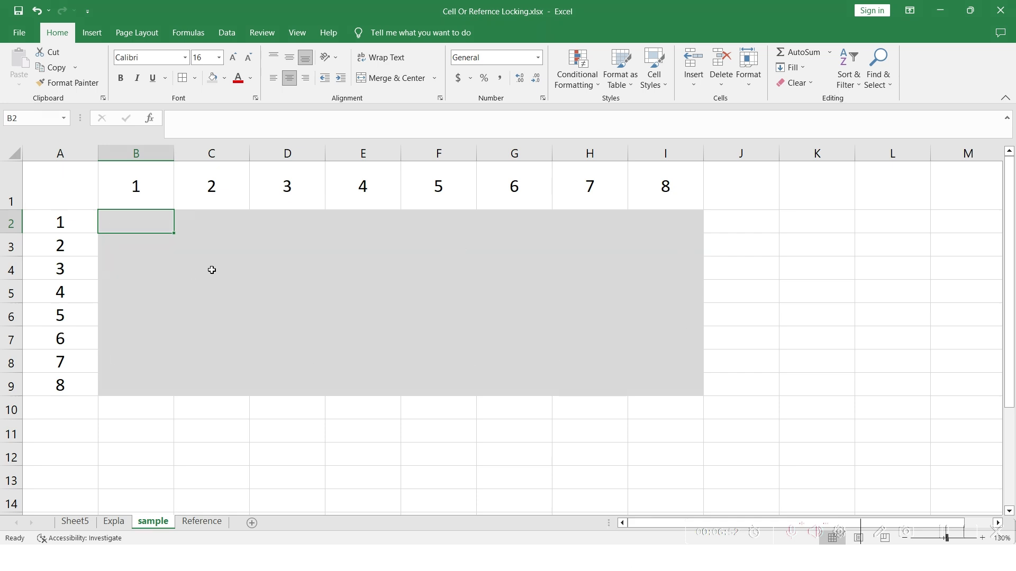
- Examine which row and column labels pair up for cells B2 and C2 in the shaded grid
left_click(73, 221)
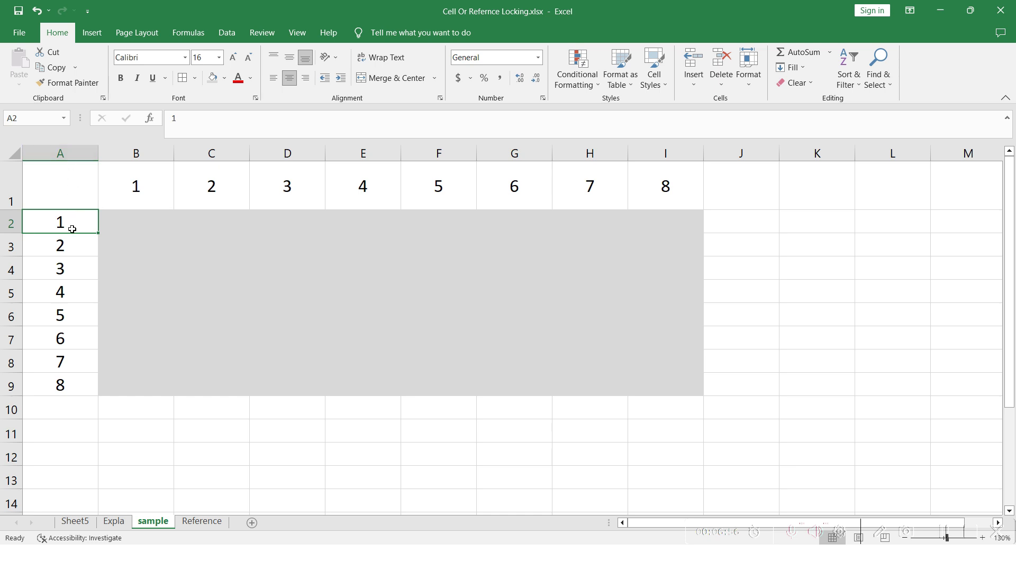
left_click(140, 181)
left_click(138, 218)
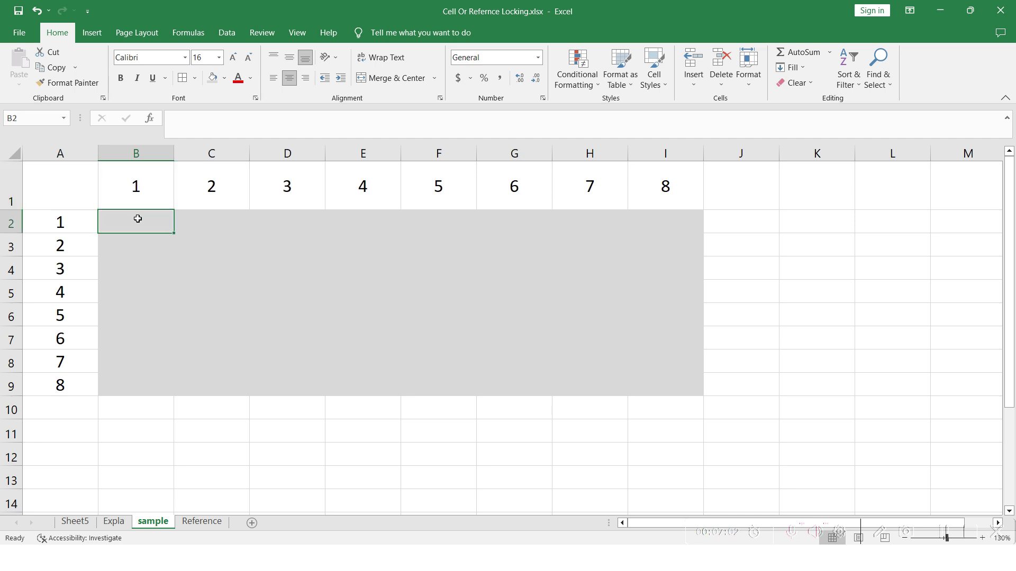
left_click(212, 224)
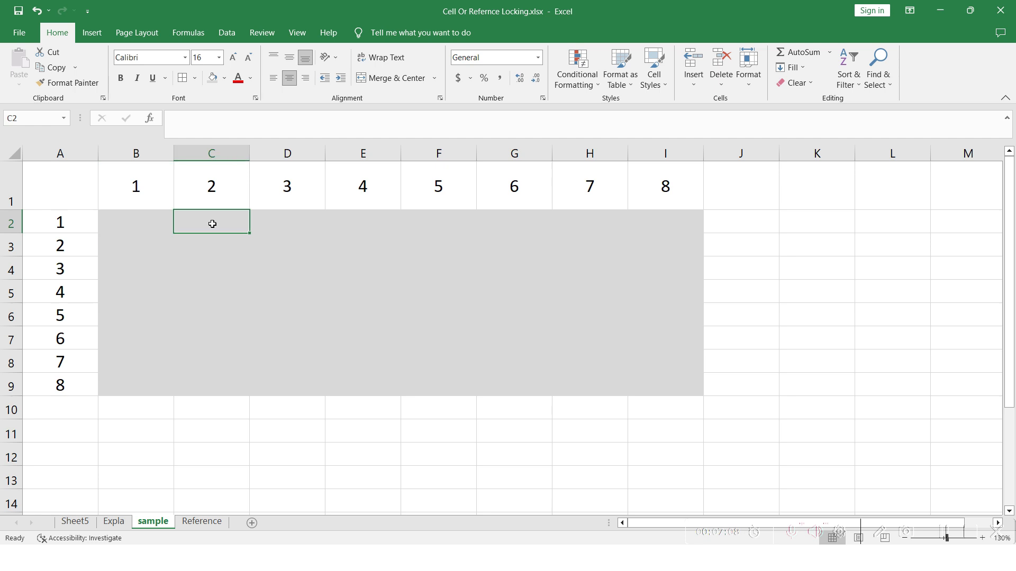
left_click(212, 193)
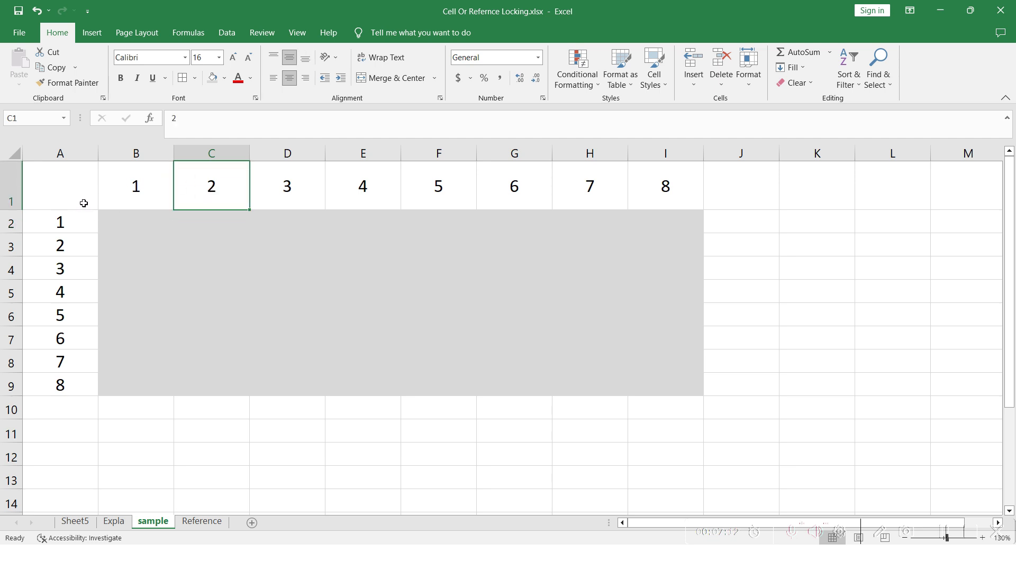
left_click(72, 219)
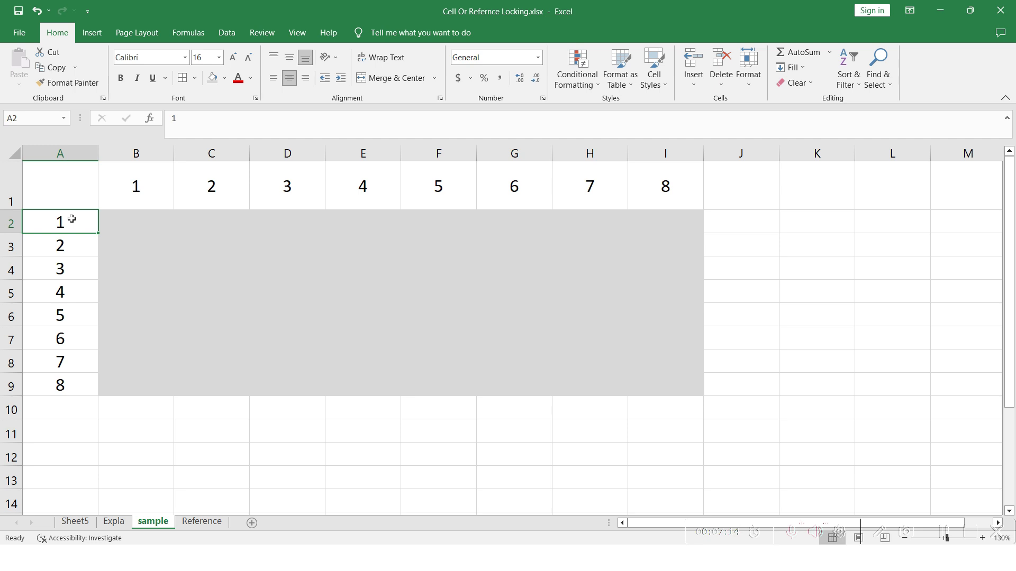
left_click(230, 217)
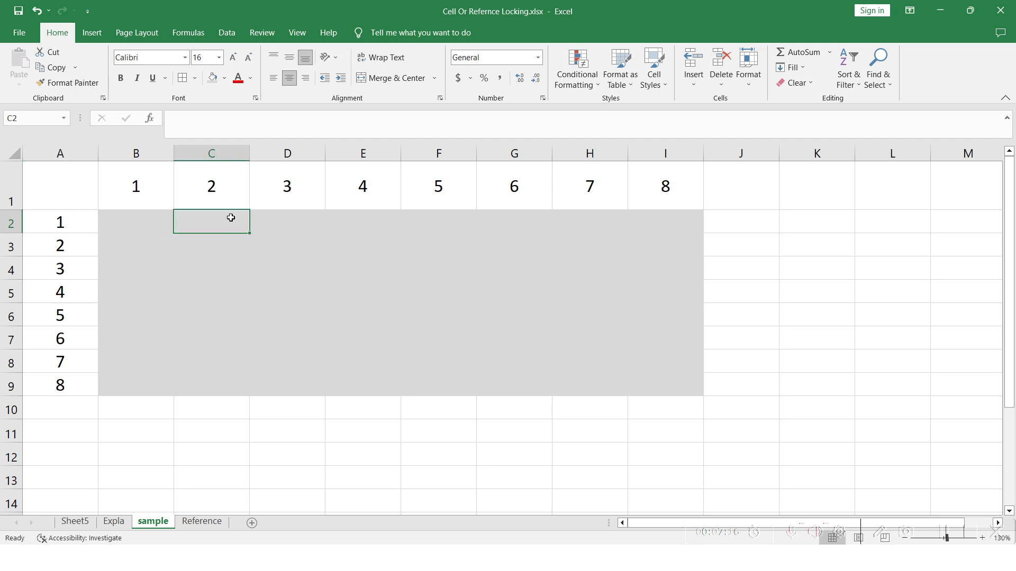
left_click(64, 227)
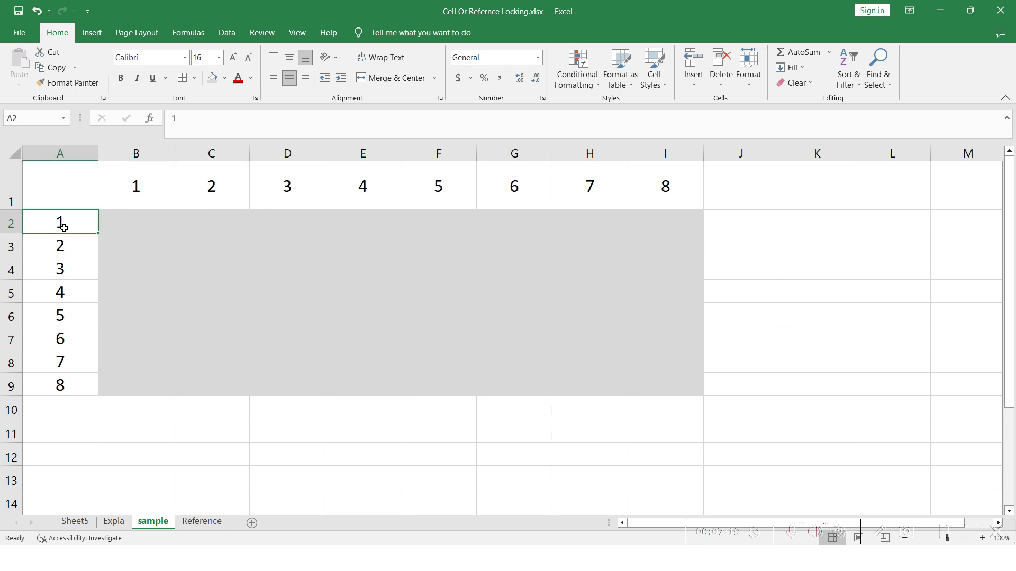
- Shade A2 grey, then mark label A2, column labels 1 to 3 and grid row 2 with red pen strokes
left_click(224, 79)
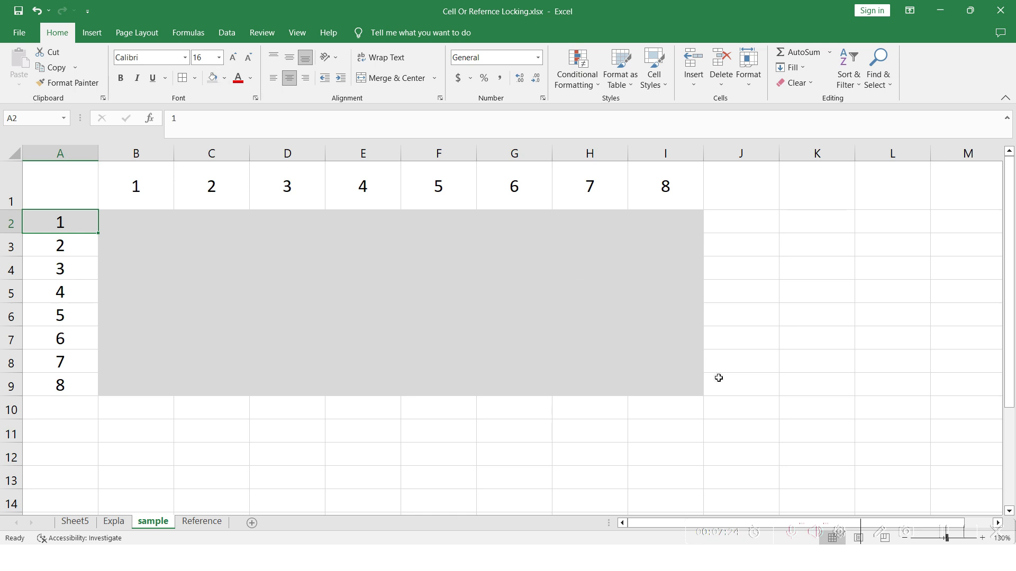
left_click(879, 533)
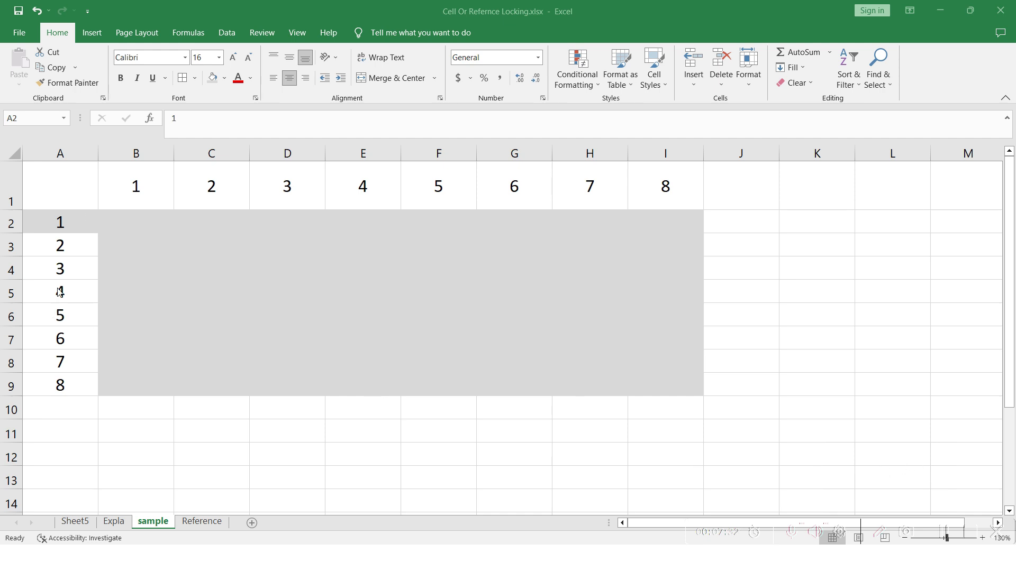
left_click_drag(41, 235, 159, 191)
left_click_drag(207, 193, 227, 187)
left_click_drag(284, 188, 306, 189)
mouse_move(107, 226)
left_mouse_down()
mouse_move(376, 226)
mouse_move(525, 239)
mouse_move(610, 238)
mouse_move(662, 221)
left_mouse_up()
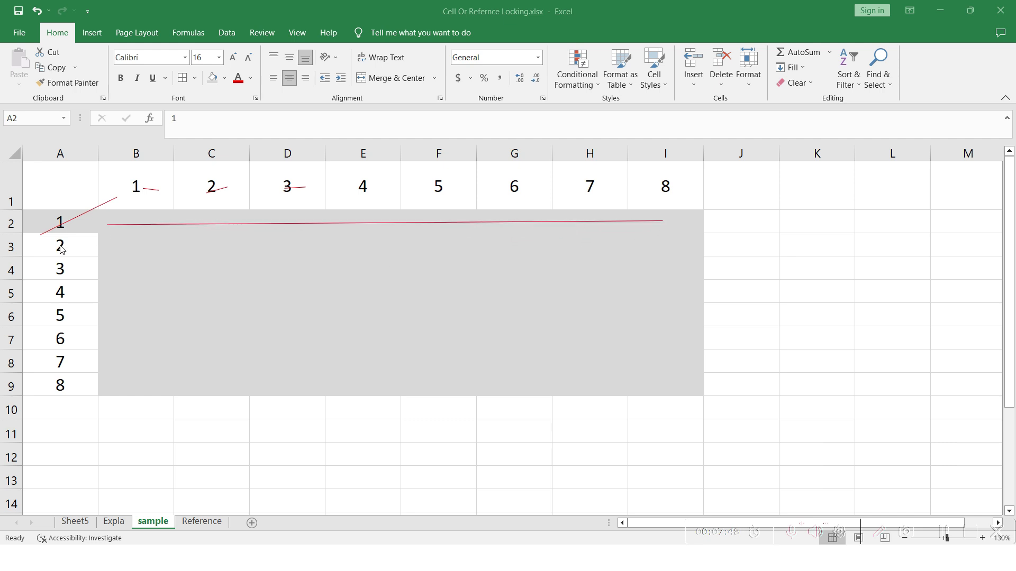
- Mark the row label 2 with column labels 1 and 2 in red pen, and underline B3:C3
left_click_drag(51, 249, 68, 245)
left_click_drag(128, 195, 149, 179)
left_click_drag(52, 253, 74, 239)
left_click_drag(194, 184, 223, 182)
left_click_drag(123, 243, 113, 246)
left_click_drag(216, 247, 216, 248)
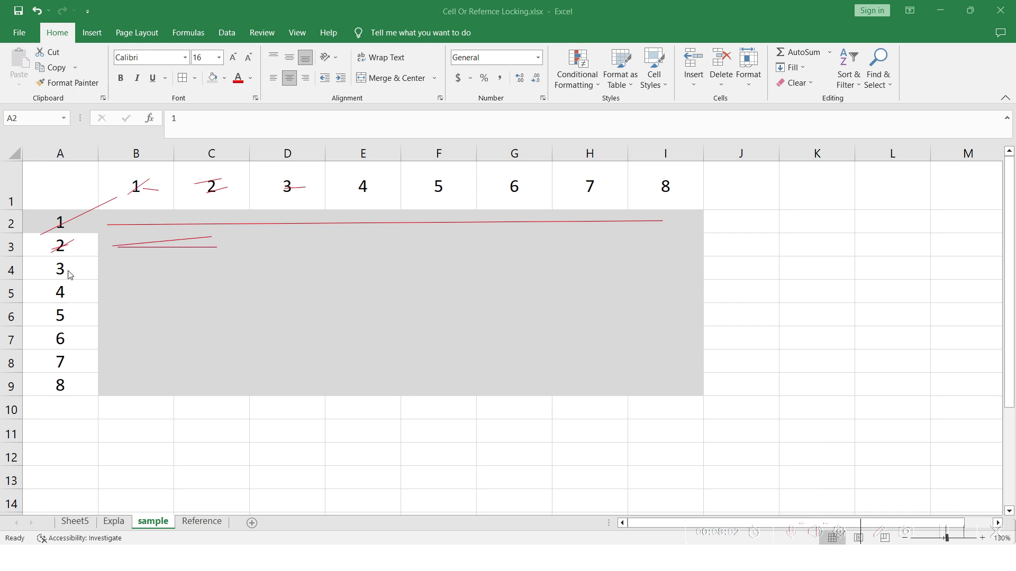
- Mark the row label 3 with column labels 1 and 2 in pen, and clear all the pen annotations
left_click_drag(192, 268, 233, 266)
left_click_drag(52, 273, 65, 267)
left_click_drag(121, 200, 149, 179)
left_click_drag(211, 194, 233, 181)
left_click(888, 539)
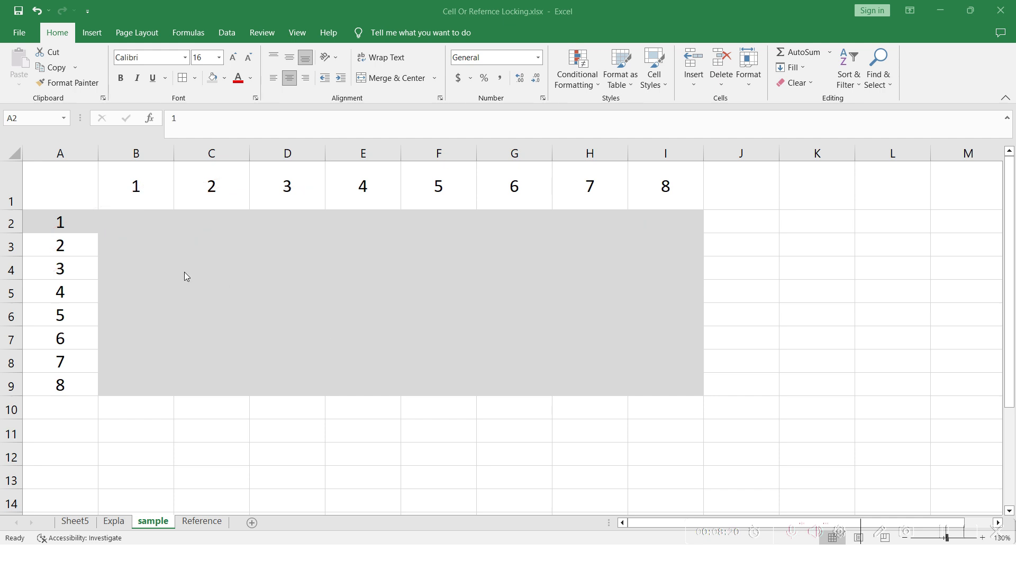
- Remove the grey fill from cell A2 by setting it to No Fill
left_click(80, 217)
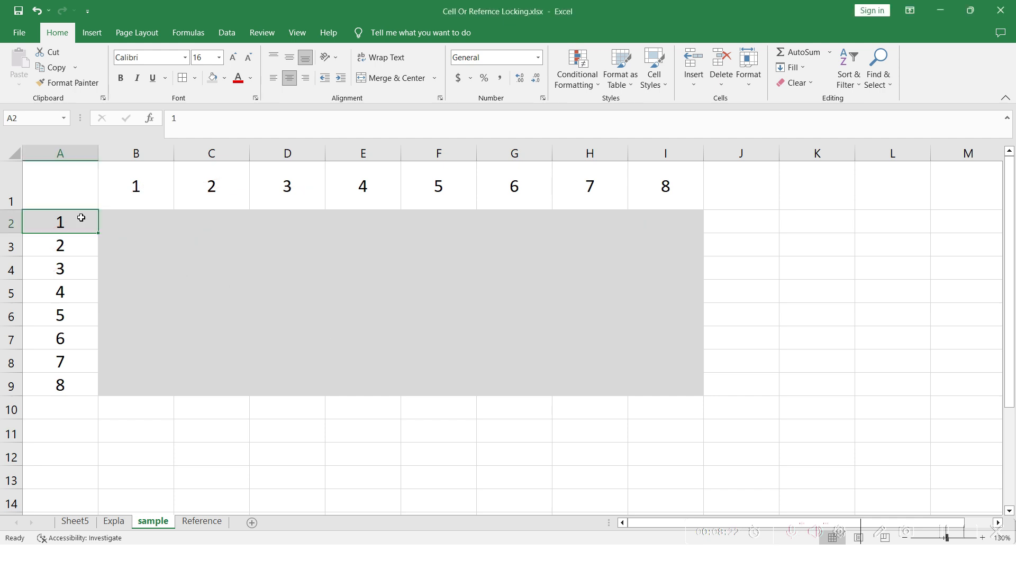
left_click(225, 79)
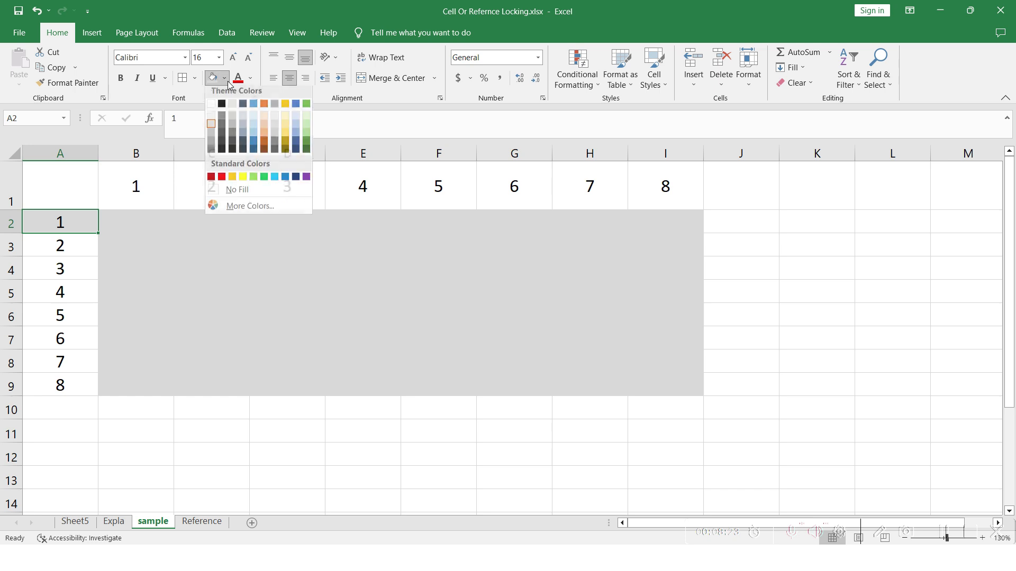
left_click(223, 194)
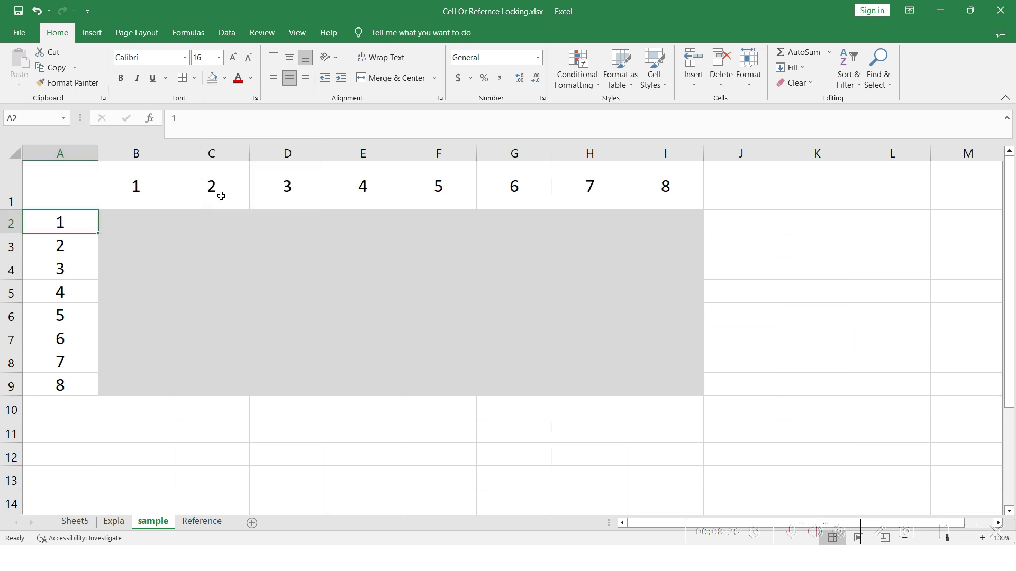
- Enter the formula =A2+B1 in cell B2 to add the first row and column labels
left_click(131, 222)
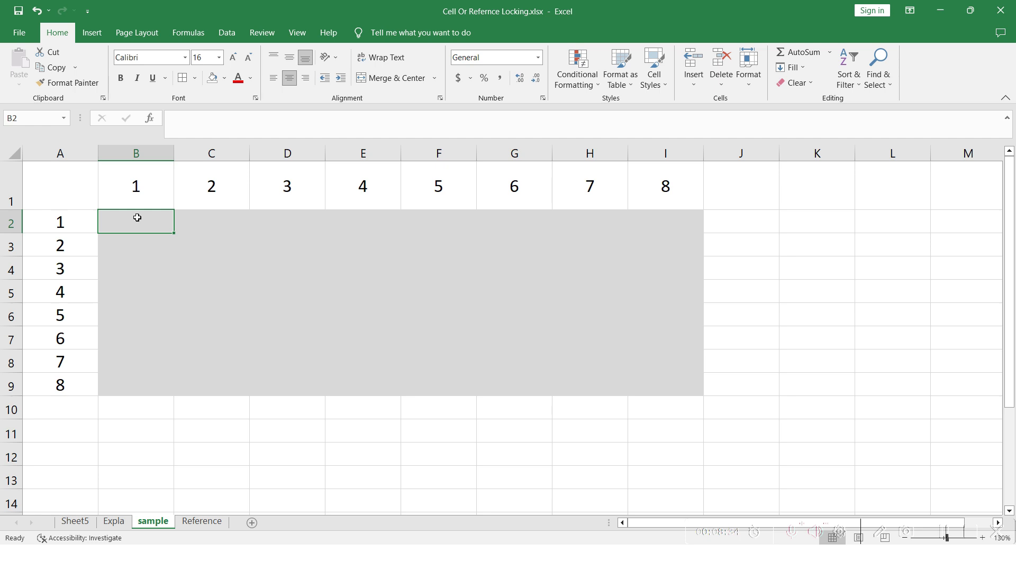
type("=")
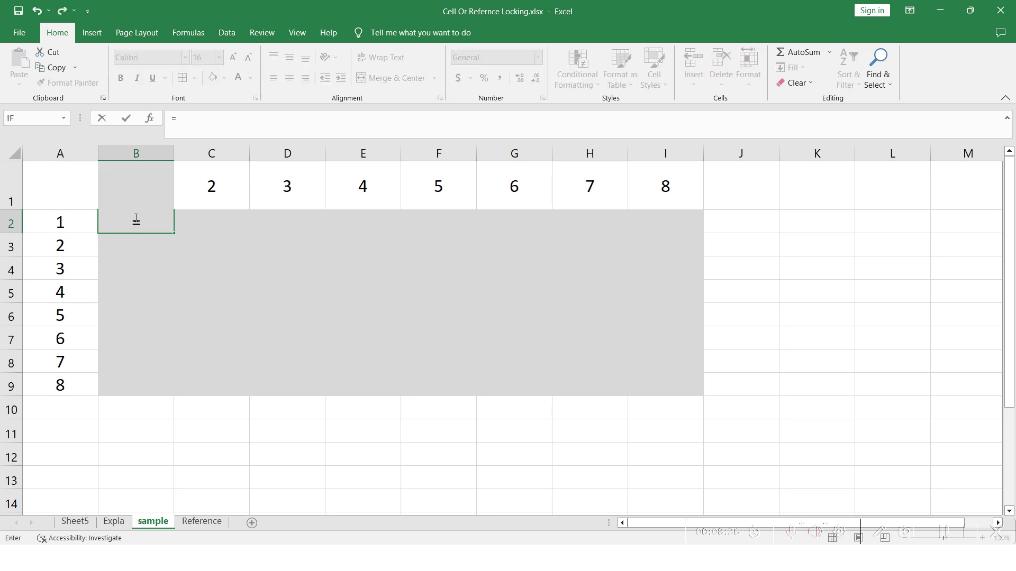
left_click(75, 225)
type("+")
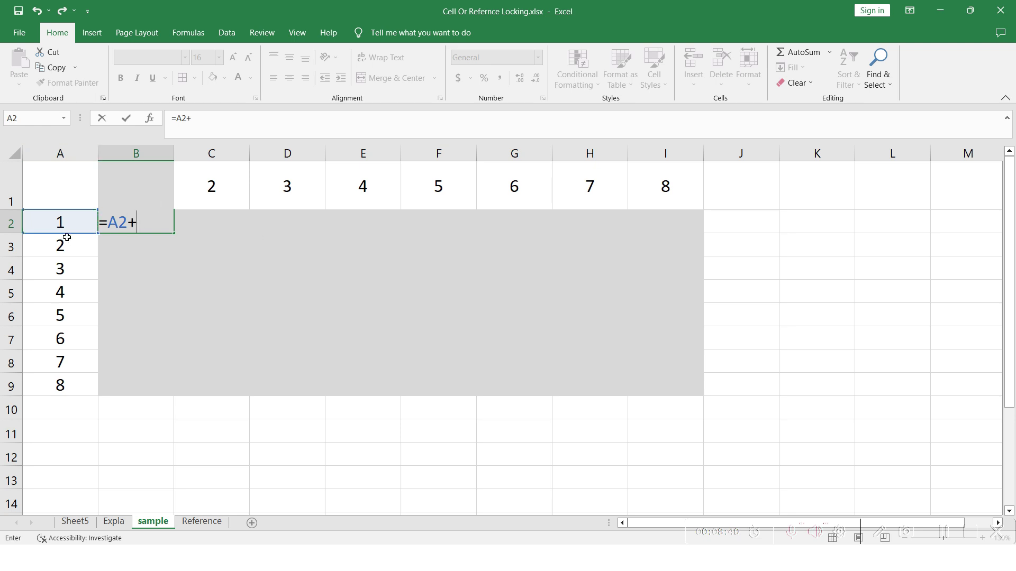
key("Up")
key("Return")
- Compare the formula in B2 with its source cells A2 and B1
left_click(149, 220)
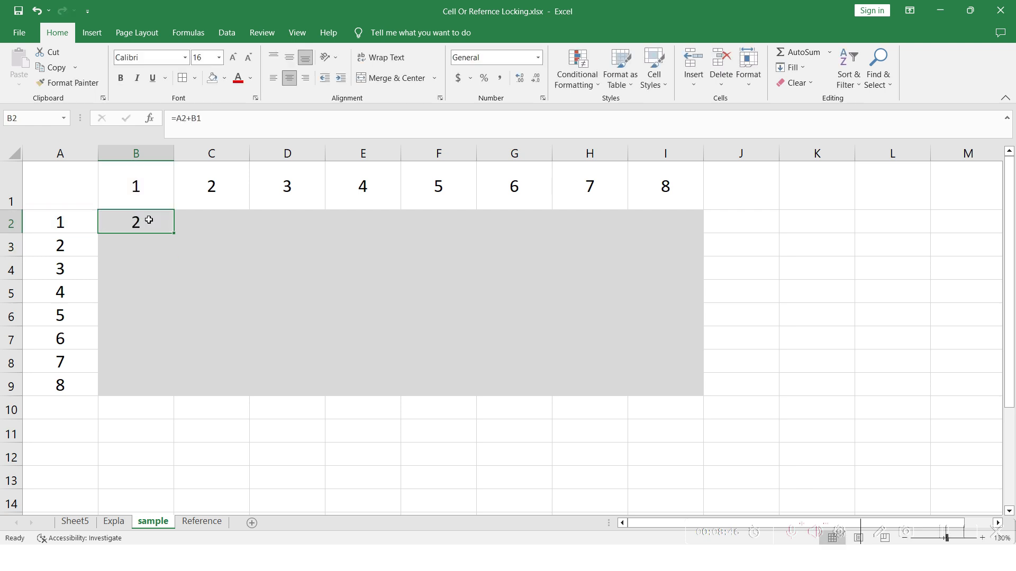
left_click(66, 225)
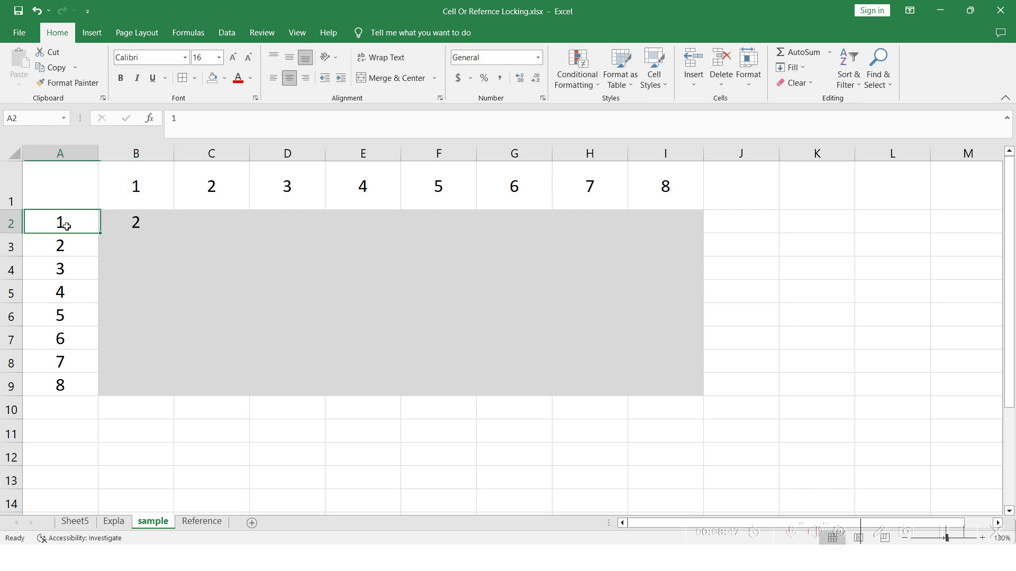
left_click(144, 186)
left_click(137, 221)
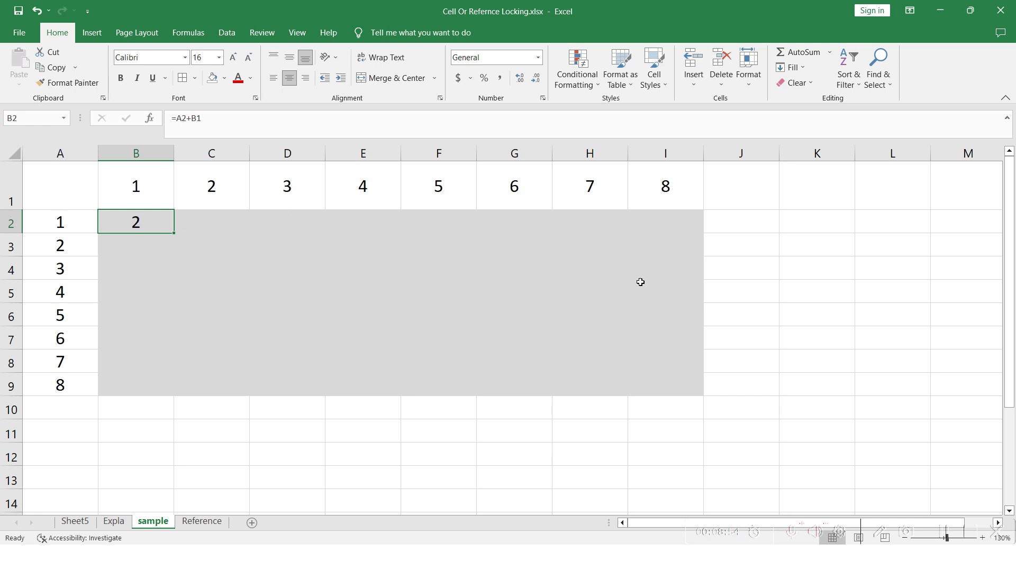
- Fill J2:J7 down with the number 1 as a fill-down demonstration and clear the range
left_click_drag(734, 228, 742, 368)
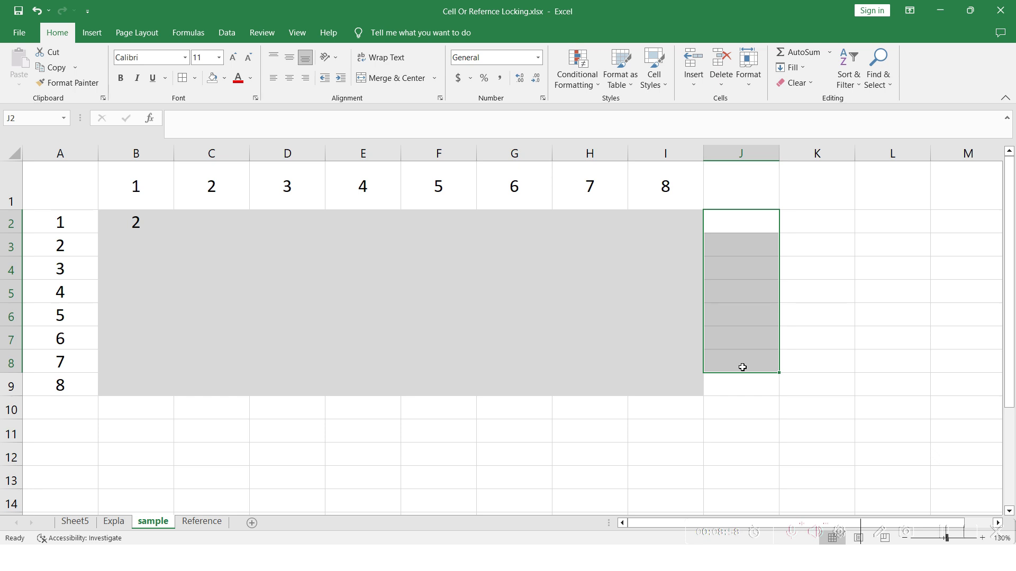
key("Down")
key("Up")
type("1")
key("Return")
key("Up")
key("shift+Down")
key("shift+Down")
key("shift+Down")
key("shift+Down")
key("shift+Down")
key("ctrl+d")
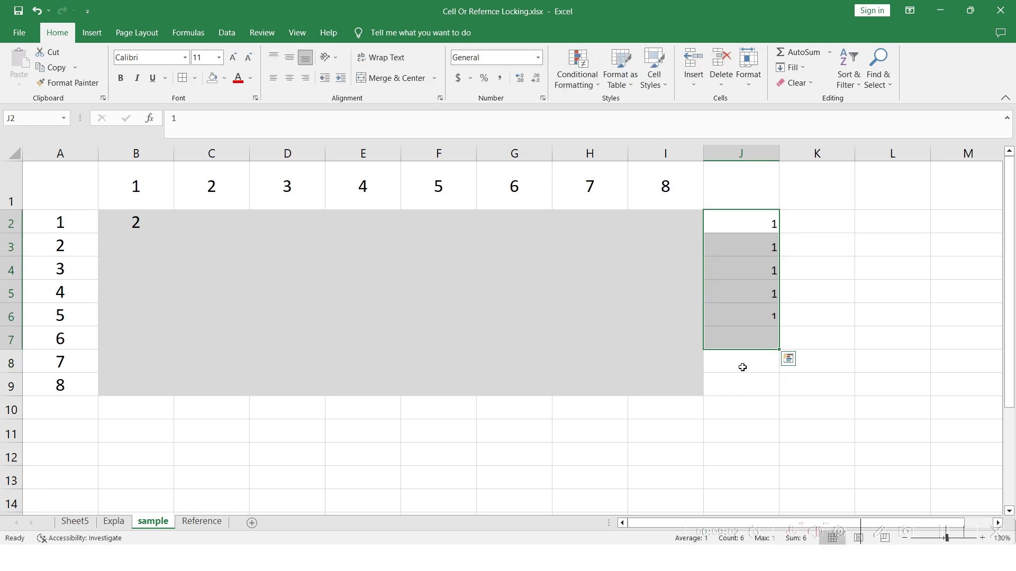
key("Delete")
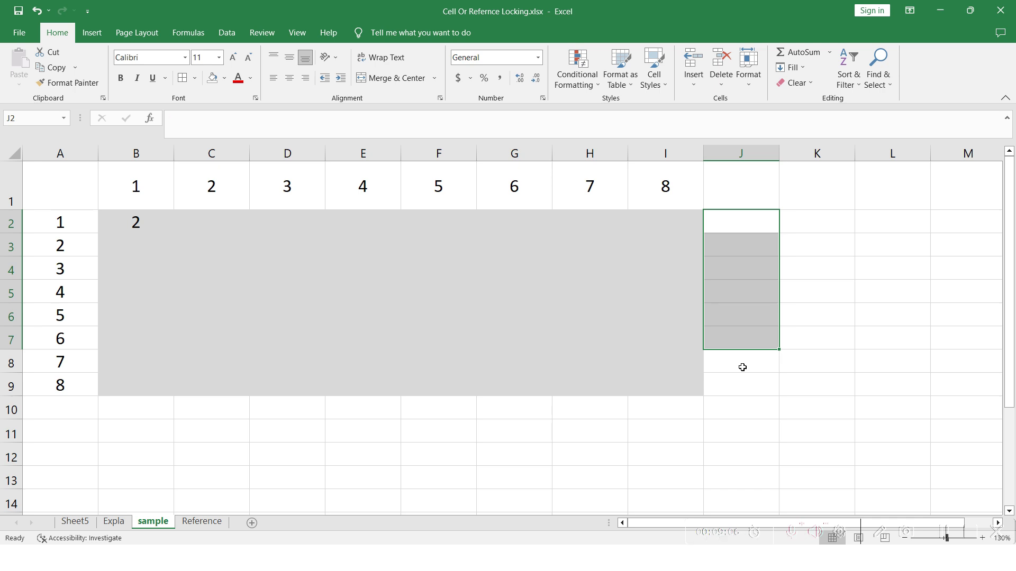
- Fill the B2 formula right across B2:I2 in the first row of the grid
key("Left")
key("Left")
key("Left")
key("Left")
key("Left")
key("Left")
key("Left")
key("Left")
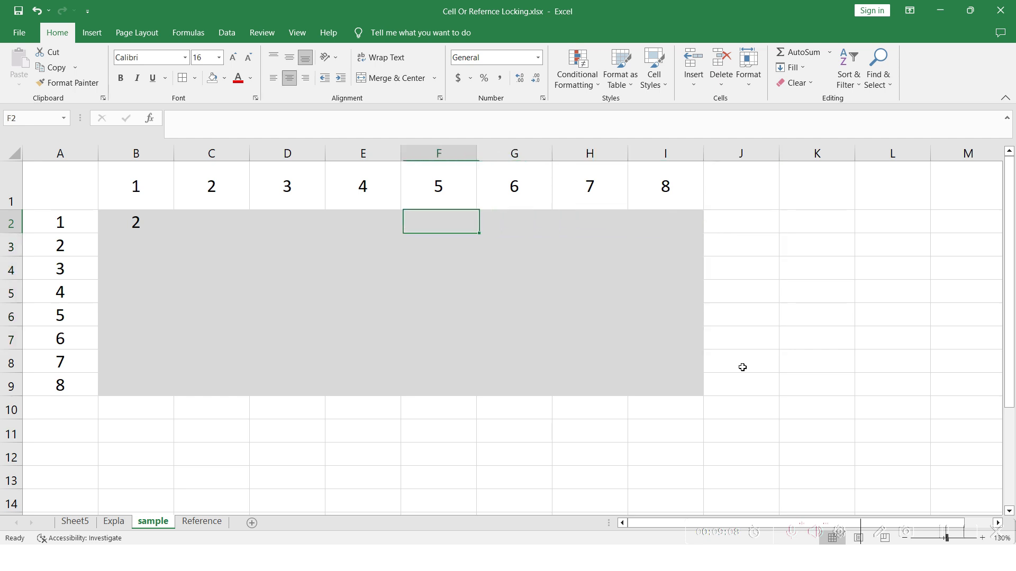
key("shift+Right")
key("shift+Right")
key("shift+Right")
key("shift+Right")
key("shift+Right")
key("shift+Right")
key("shift+Right")
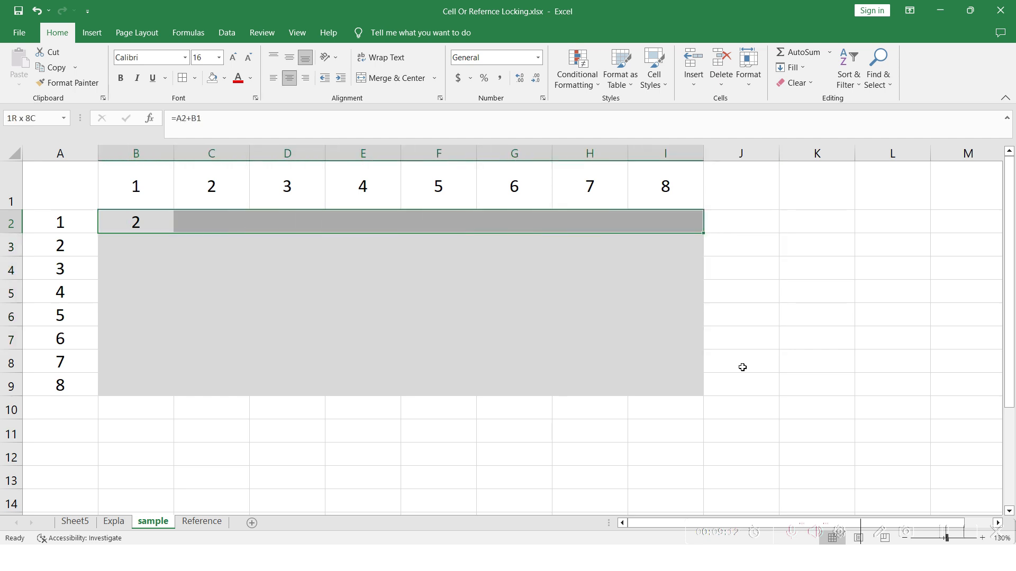
key("ctrl+v")
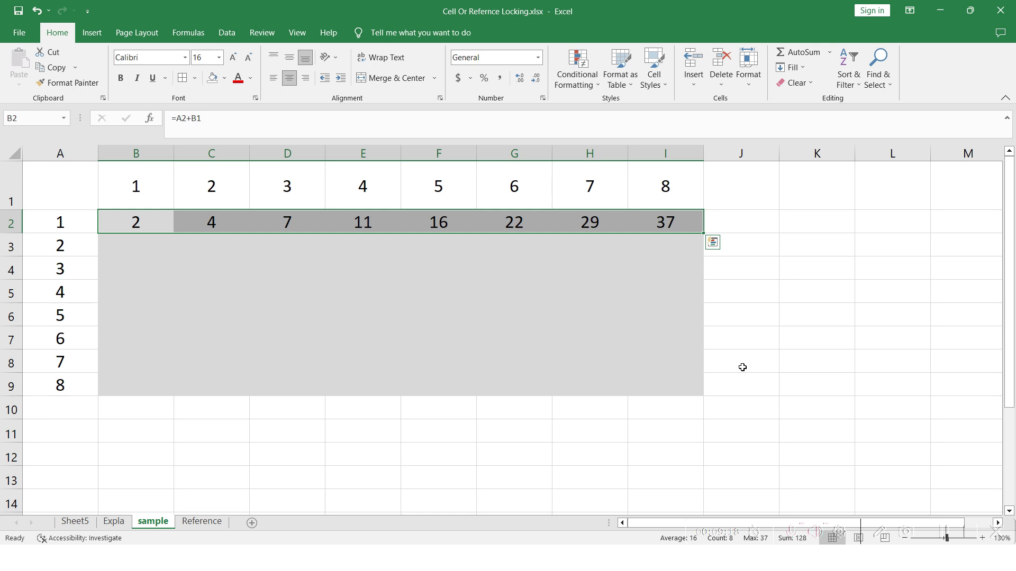
- Inspect the cell references used by the formula in B2, leaving the formula as it is
key("Down")
key("Up")
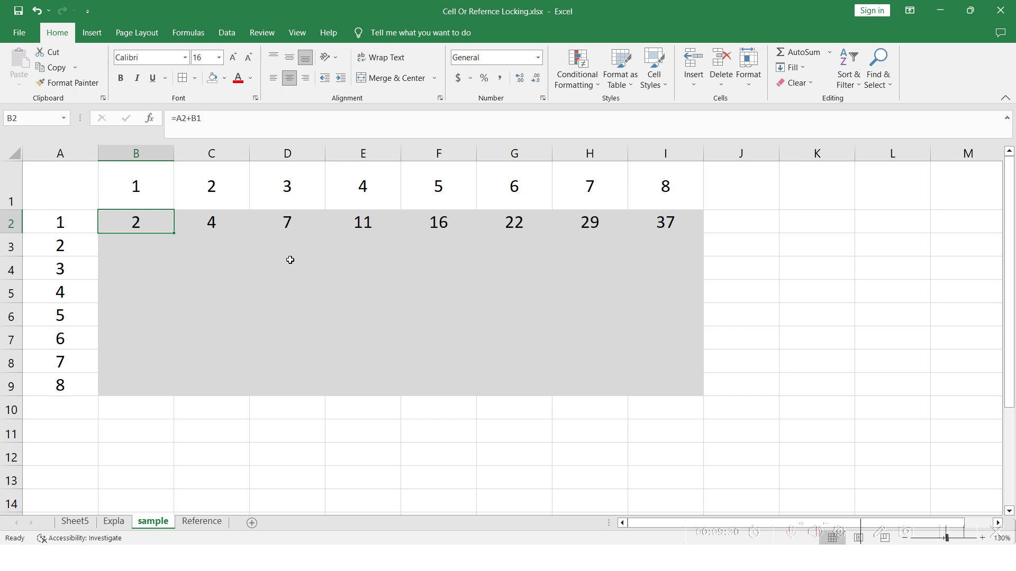
double_click(145, 225)
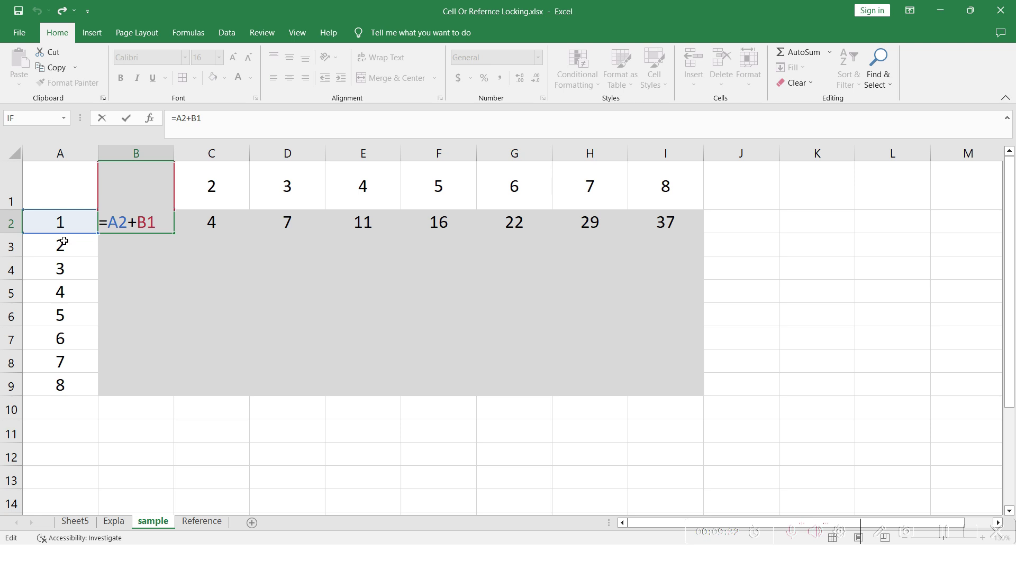
key("Return")
key("Up")
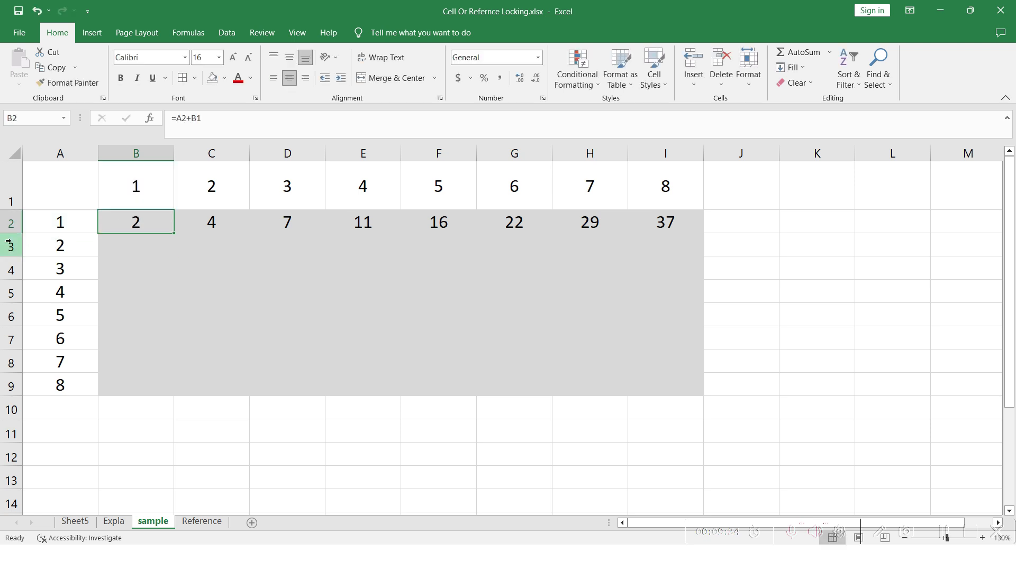
- Inspect the references in the C2 formula and compare them with the intended row label in A2
double_click(211, 223)
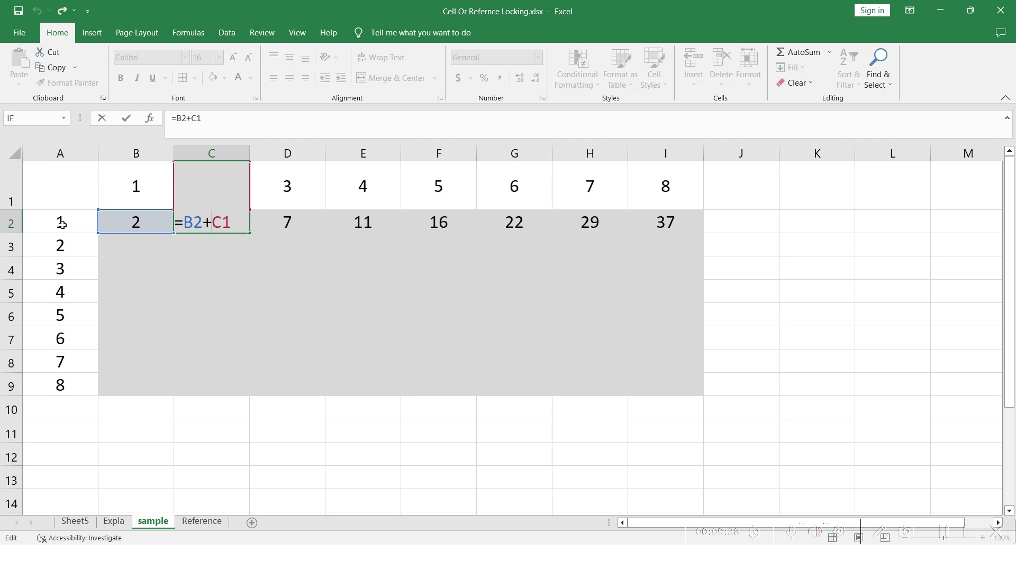
key("ctrl+Return")
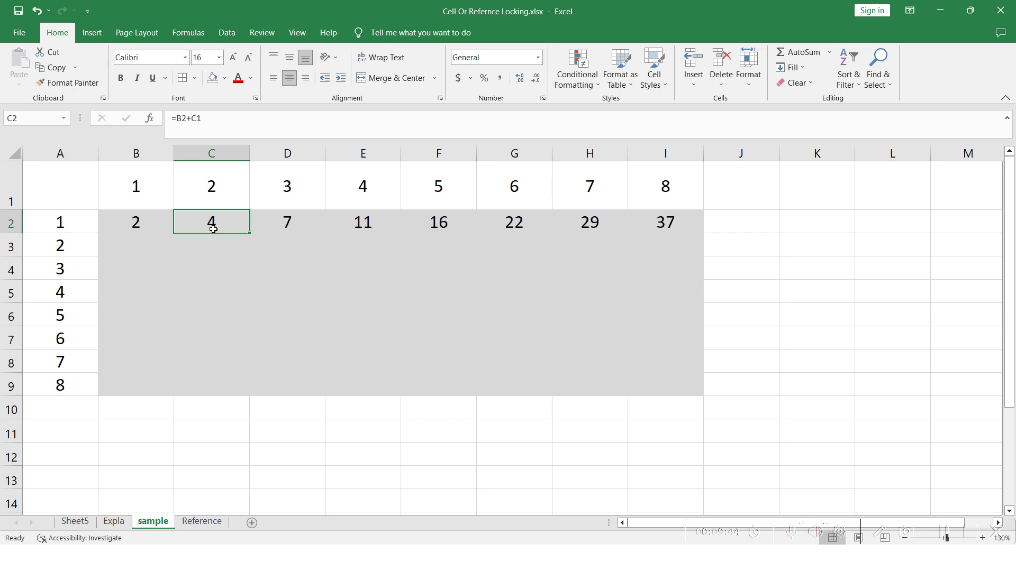
left_click(60, 227)
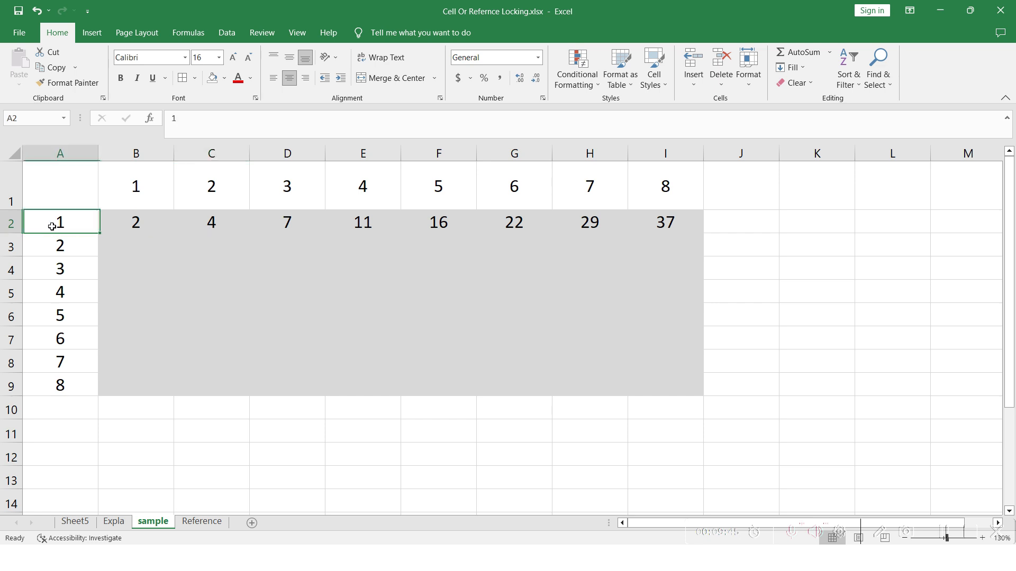
- Inspect the references used by the formulas in C2 and D2, leaving both formulas as they are
left_click(225, 185)
left_click(217, 222)
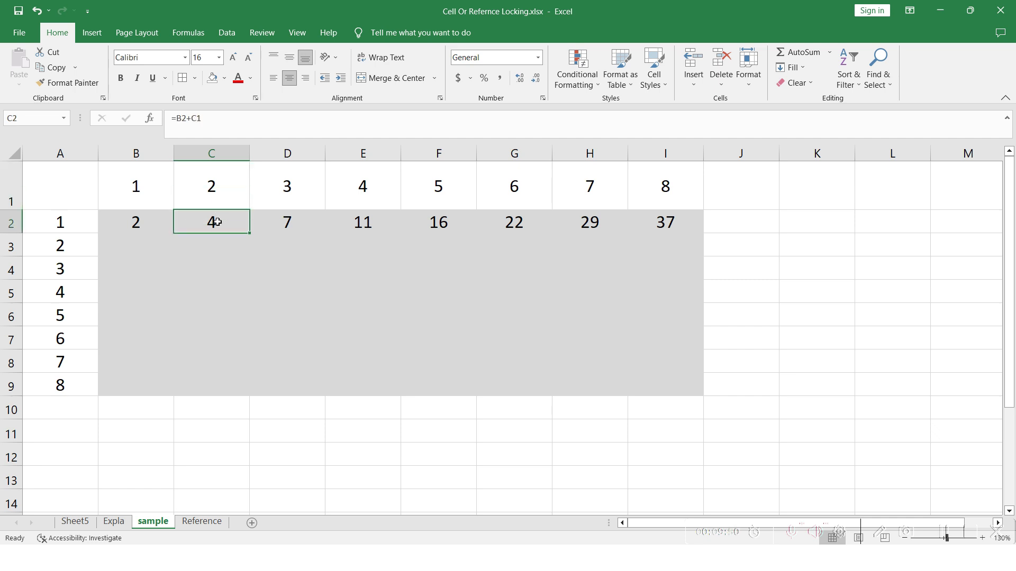
double_click(217, 222)
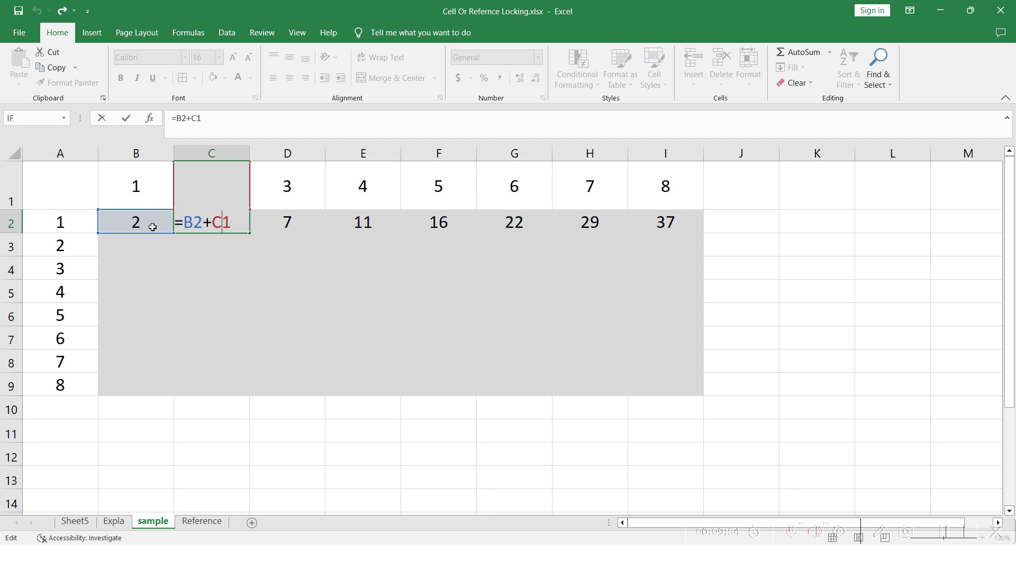
key("Escape")
key("Right")
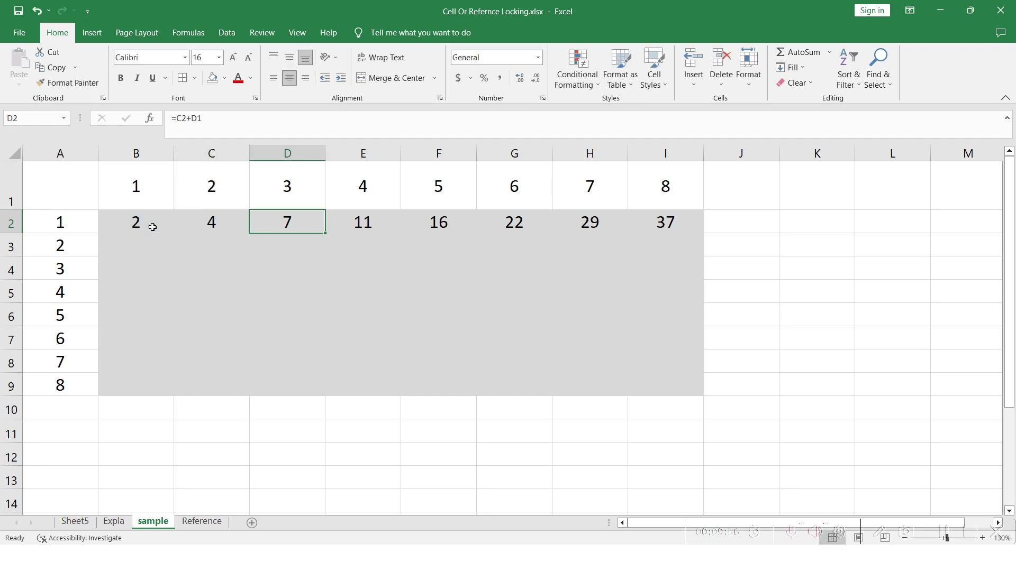
key("F2")
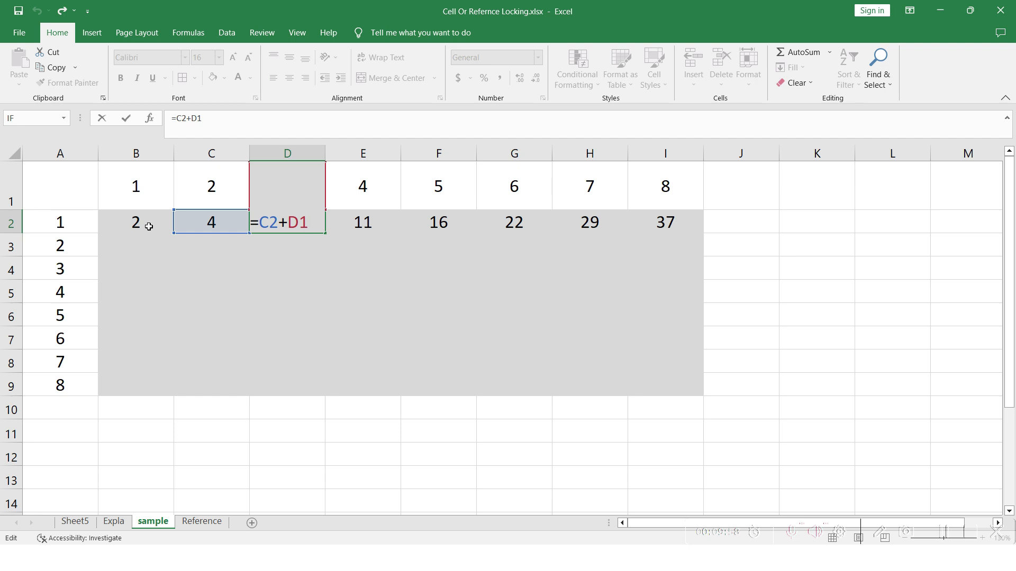
left_click(272, 225)
key("Escape")
key("Left")
key("Left")
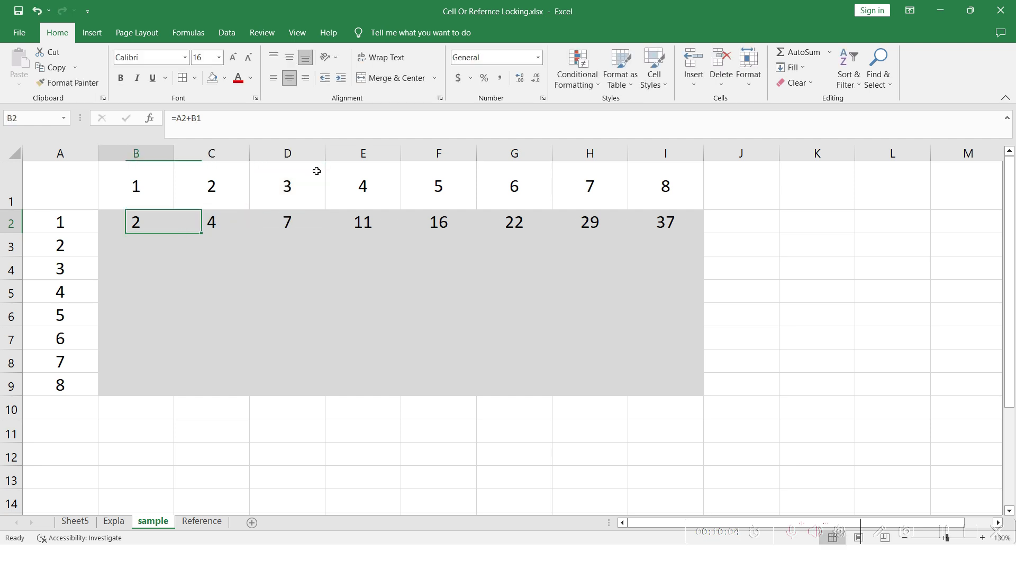
- Fill the B2 formula down through B2:B4 as a test of the unlocked references
key("shift+Down")
key("shift+Down")
key("ctrl+d")
key("Down")
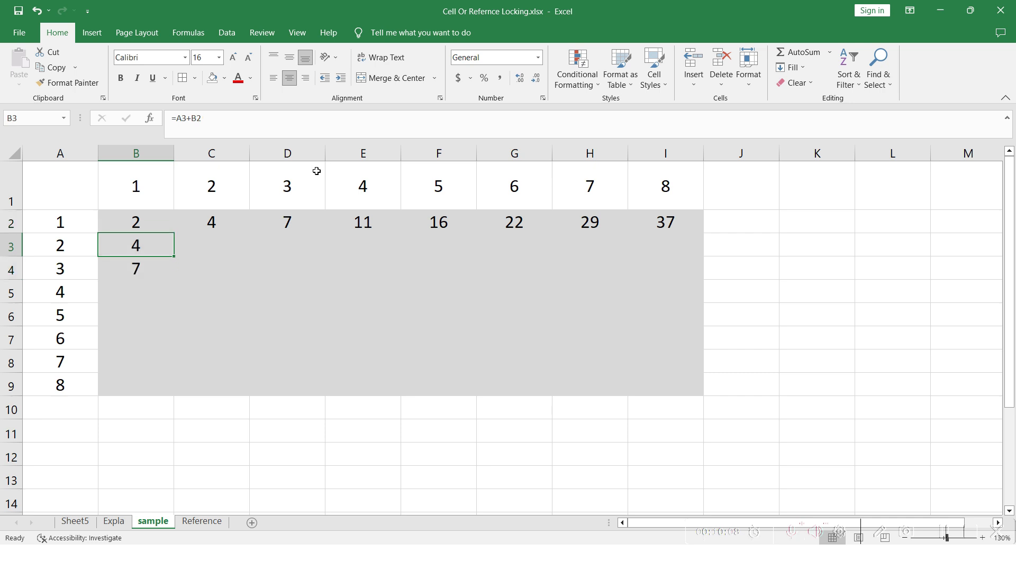
- Inspect the references in the B3 formula, checking its second reference against the intended column heading in B1
type("2")
key("Escape")
key("F2")
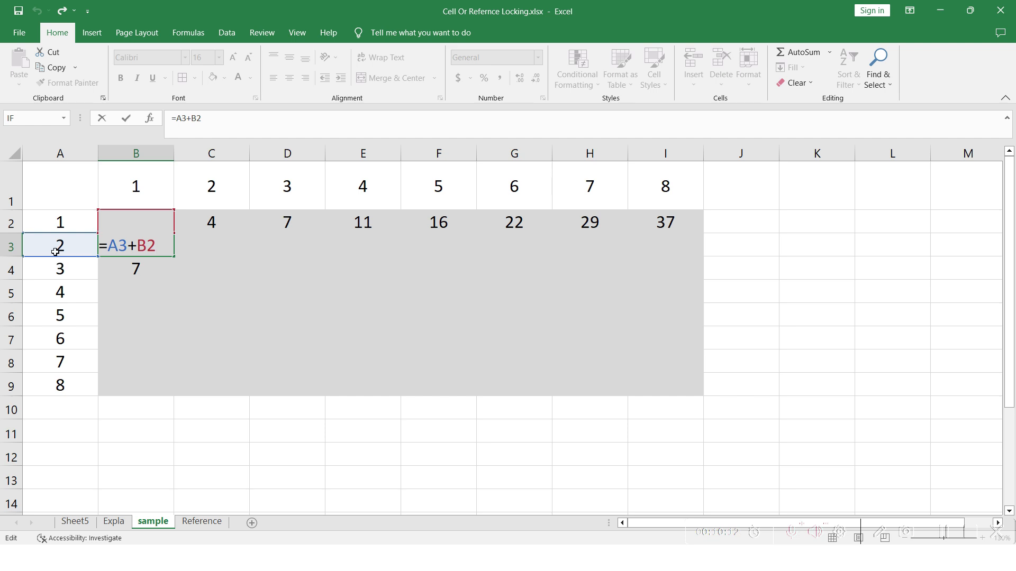
key("Escape")
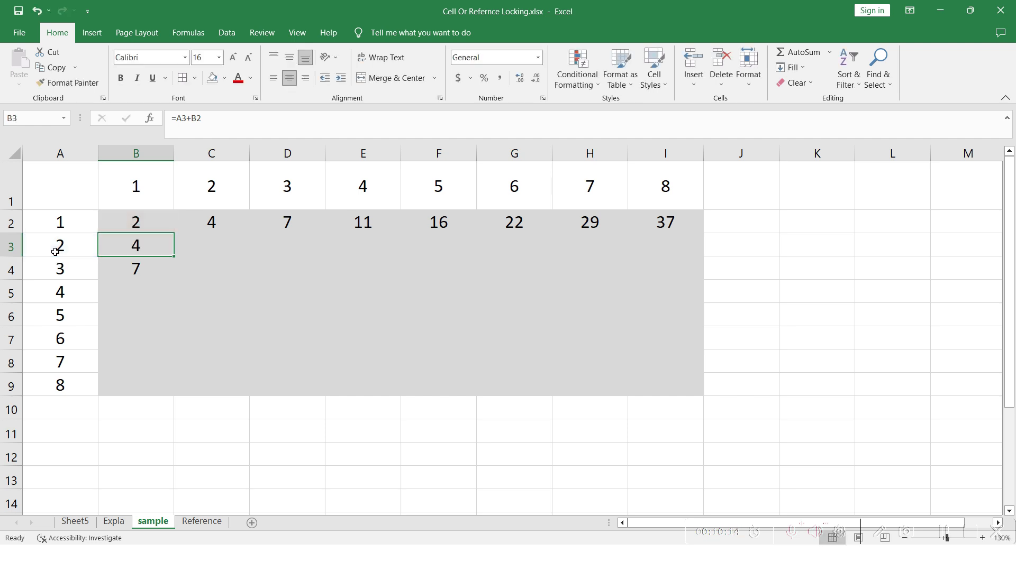
left_click(197, 119)
double_click(197, 119)
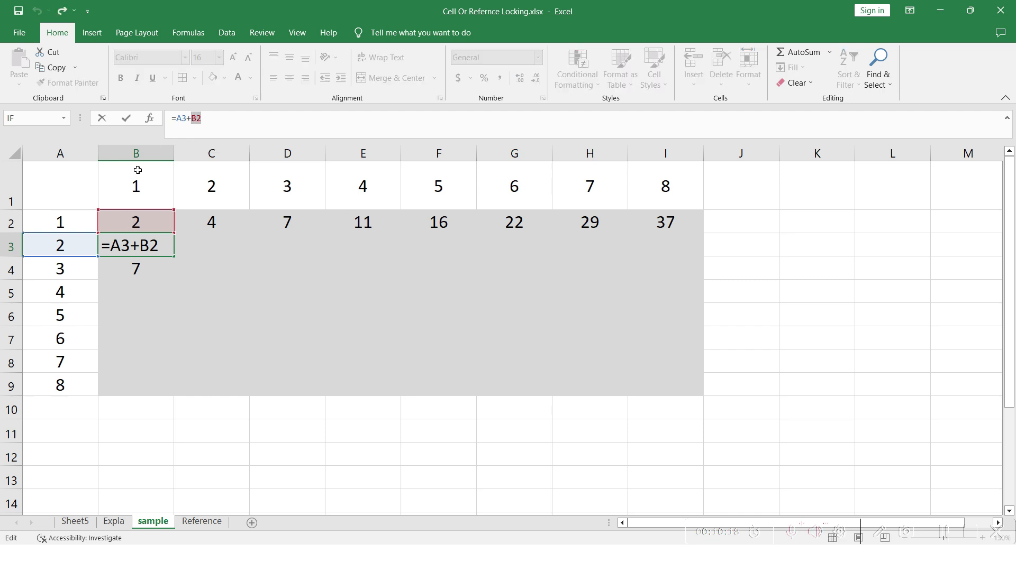
key("Escape")
- Clear the filled formulas from B3:B4 and C2:I2, keeping only the formula in B2
key("shift+Down")
key("Delete")
left_click(136, 222)
key("Right")
key("ctrl+shift+Right")
key("Delete")
left_click(136, 222)
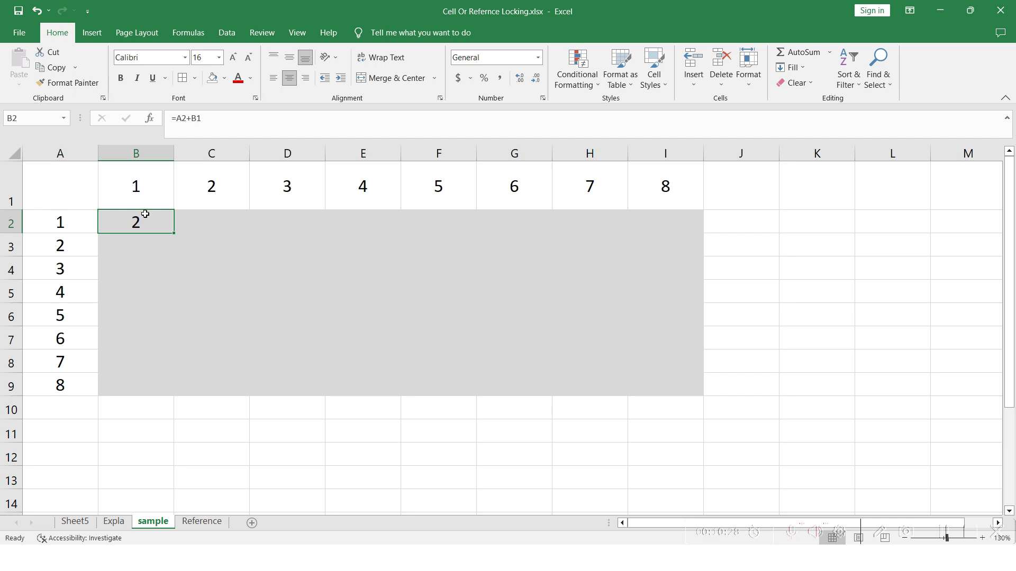
- Examine the row labels in A2:A9 one by one as the values that the first reference must follow
left_click(75, 224)
key("Down")
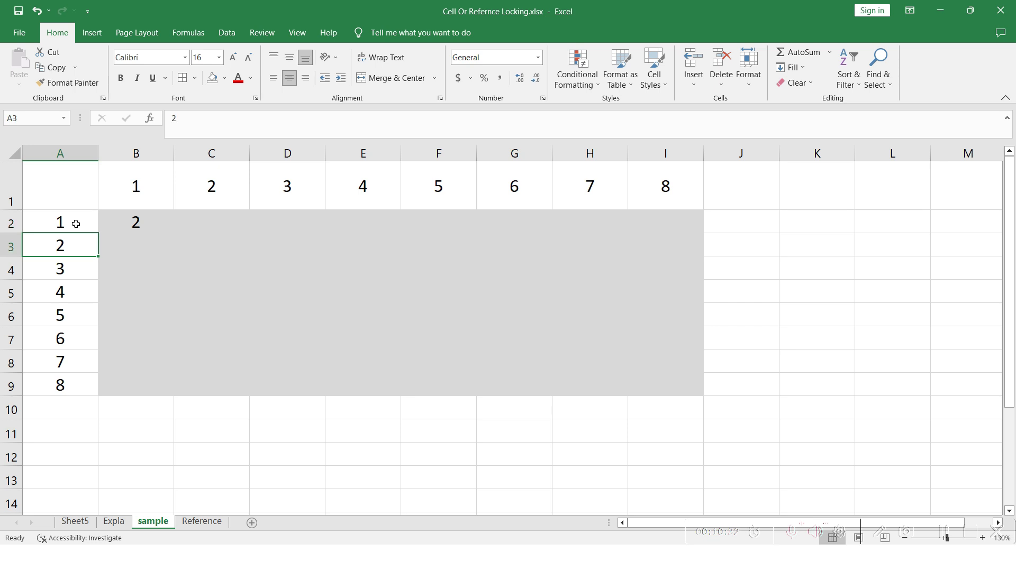
key("Down")
key("Down")
key("Down")
key("Down")
key("Down")
key("Down")
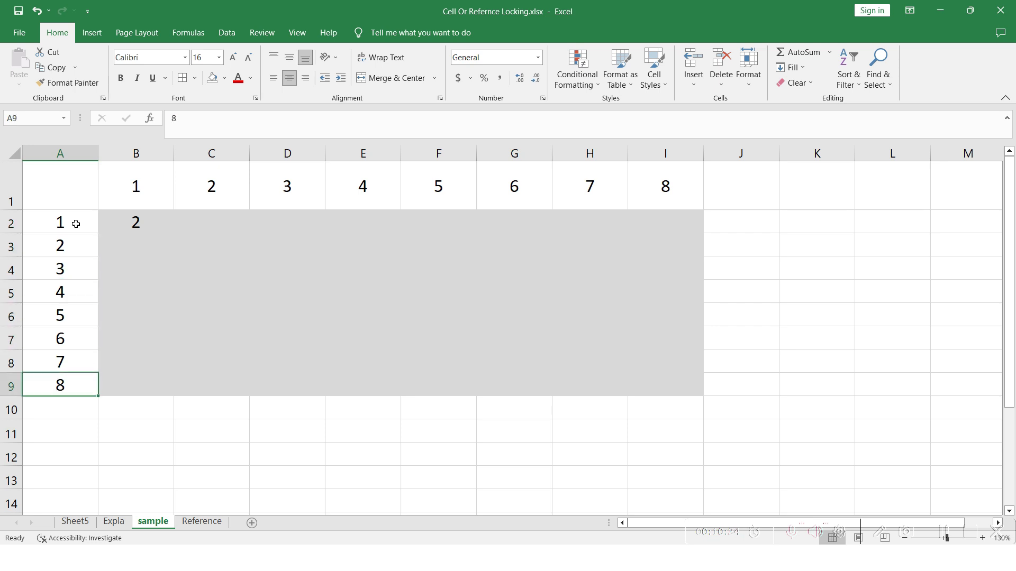
key("Up")
key("Up")
key("Up")
key("Up")
key("Up")
key("Up")
key("Up")
key("Up")
- Examine the column headings in row 1 that the second reference must follow, and return to the B2 formula
key("Right")
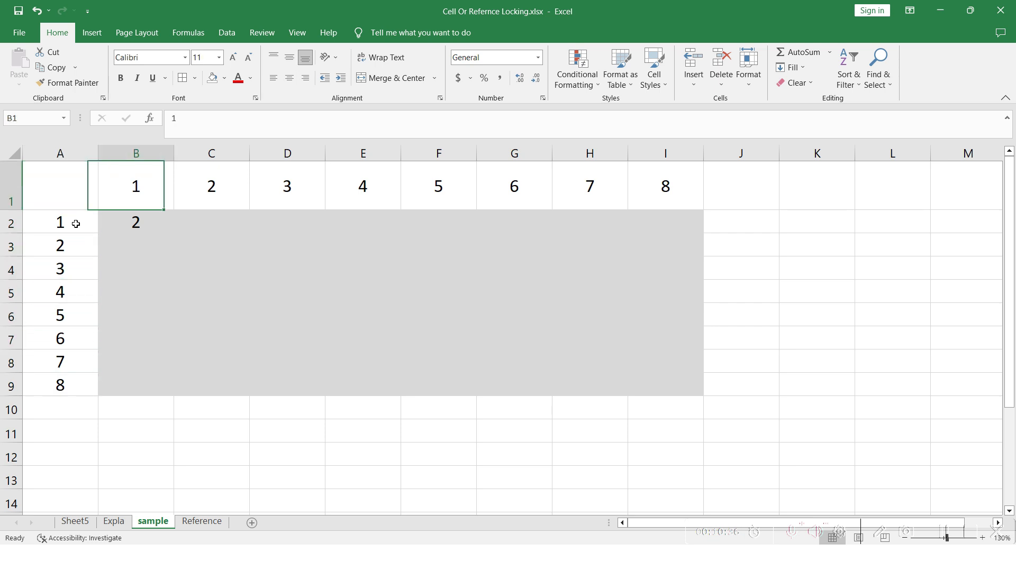
key("Right")
key("Right")
key("Right")
key("Right")
key("Right")
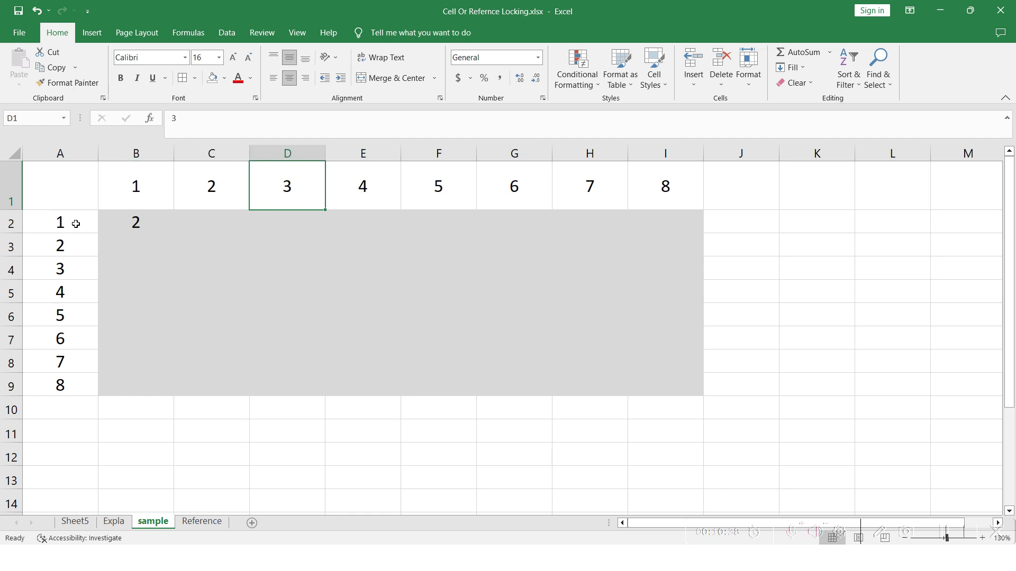
key("Left")
key("Left")
key("Left")
key("Left")
key("Left")
key("Left")
key("Down")
key("Down")
key("Right")
key("Right")
key("Up")
key("Left")
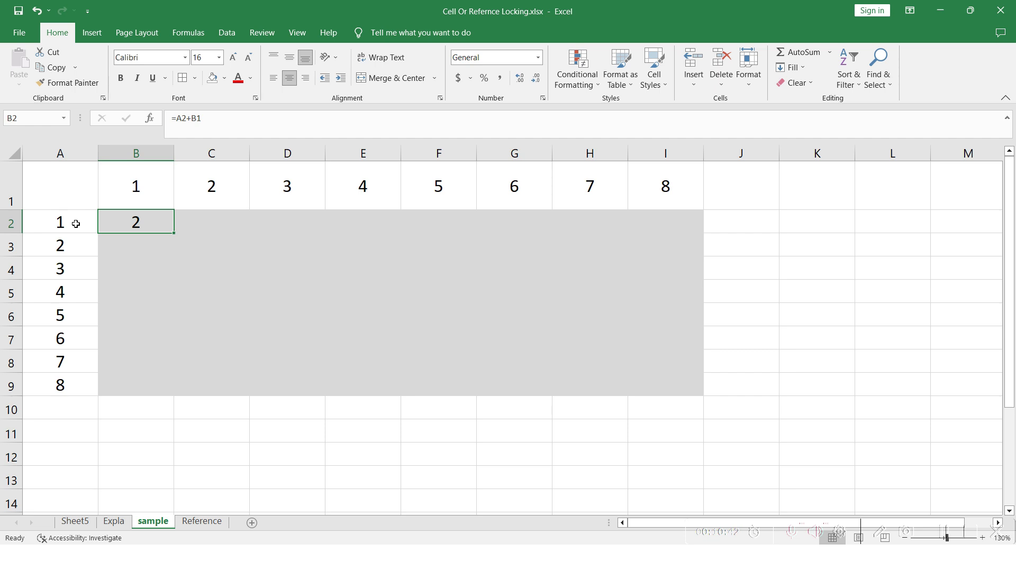
- Examine the grid cells down column B and across row 8 in relation to their row labels and column headings
left_click(76, 223)
key("Right")
key("Down")
key("Down")
key("Down")
key("Down")
key("Down")
key("Down")
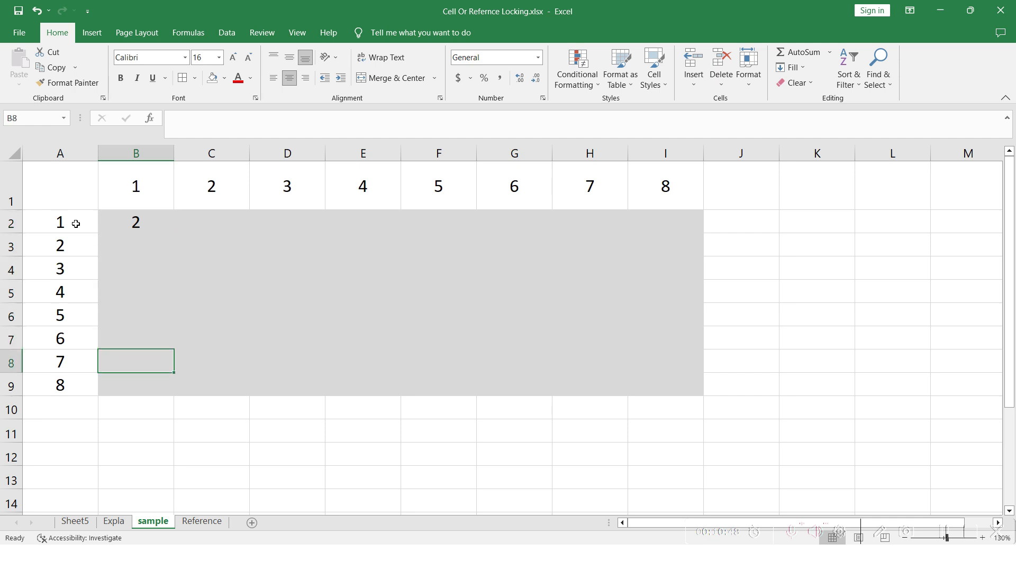
key("Right")
key("Right")
key("Right")
key("Right")
key("Left")
key("Left")
key("Left")
key("Left")
key("ctrl+Up")
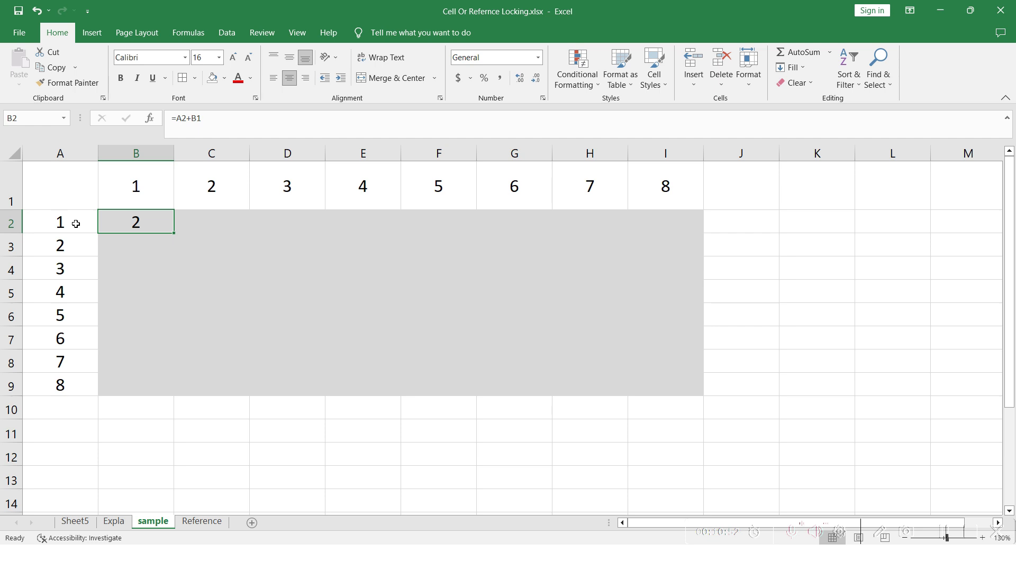
- Fill the unlocked B2 formula right across B2:D2
key("shift+Right")
key("shift+Right")
key("ctrl+r")
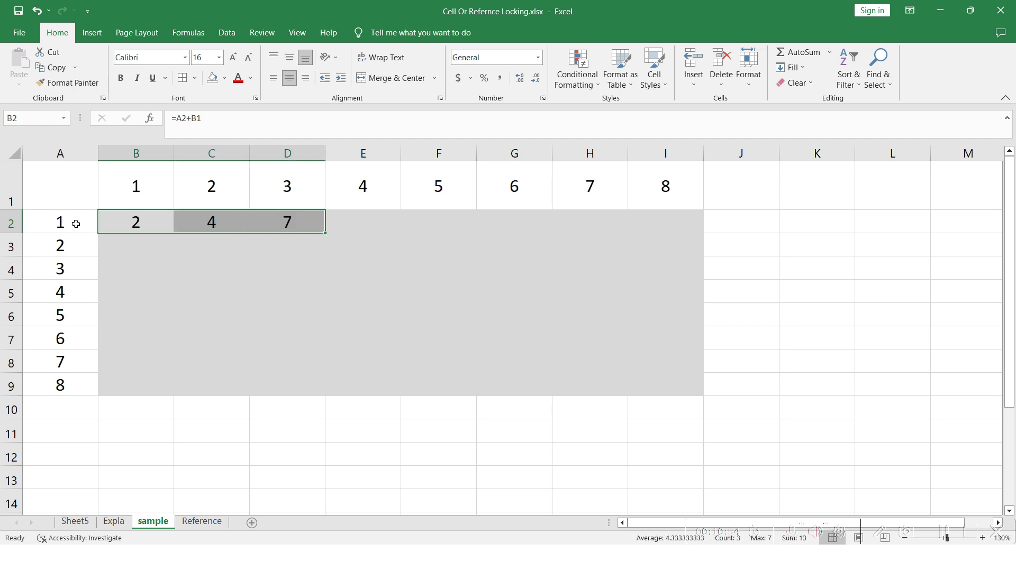
- Compare the values filled in B2:D2 with the headings in row 1 and the labels in column A
key("Down")
key("Up")
key("Up")
key("Right")
key("Right")
key("Right")
key("Right")
key("Right")
key("ctrl+Left")
key("Left")
key("Down")
key("Down")
key("Down")
key("Down")
key("Down")
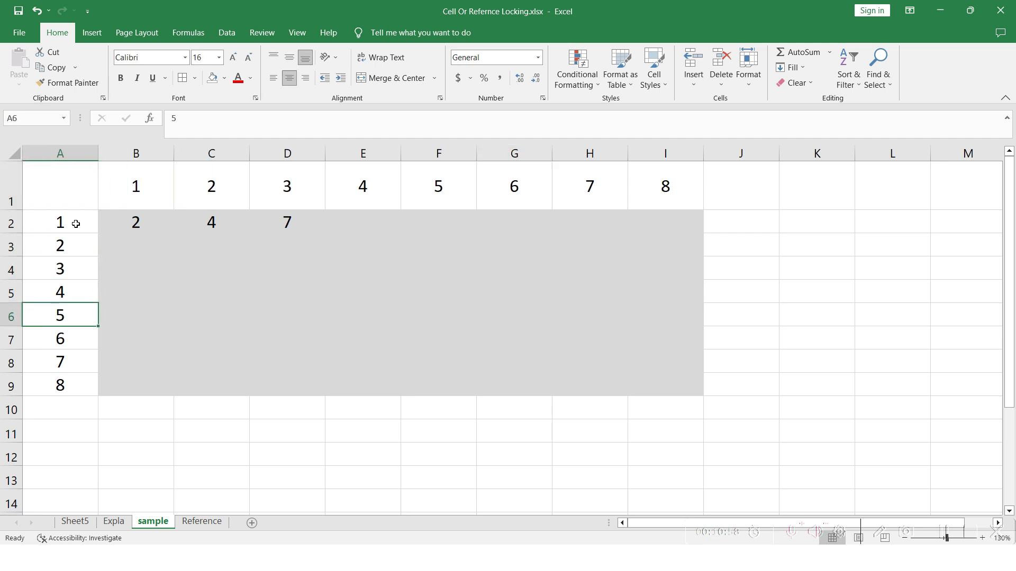
- Clear the formulas from B2:D2
key("ctrl+Up")
key("Right")
key("shift+Right")
key("shift+Right")
key("Delete")
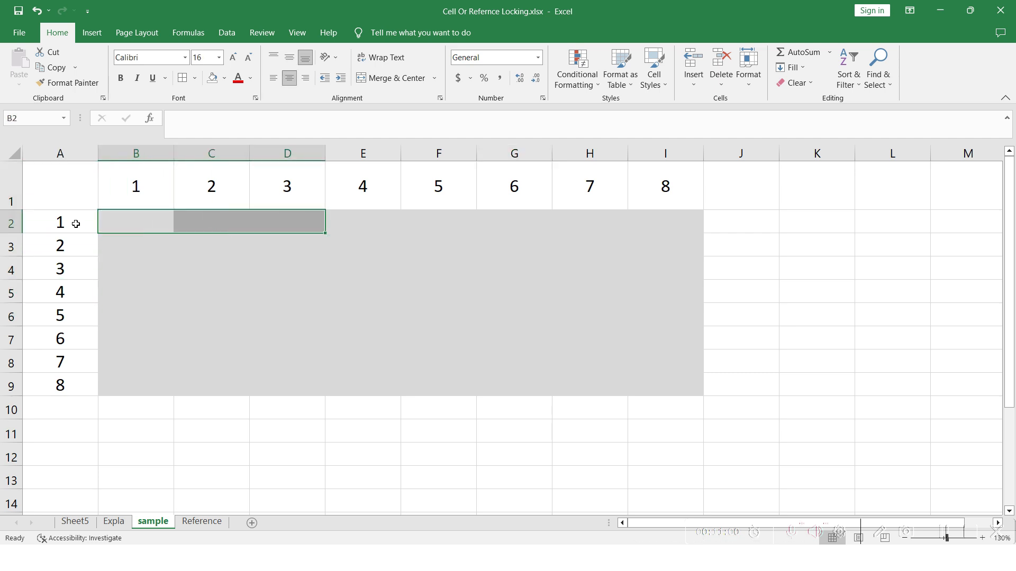
- Enter the formula =A2+B1 in B2, adding the row label and the column heading
key("Down")
key("Up")
type("=")
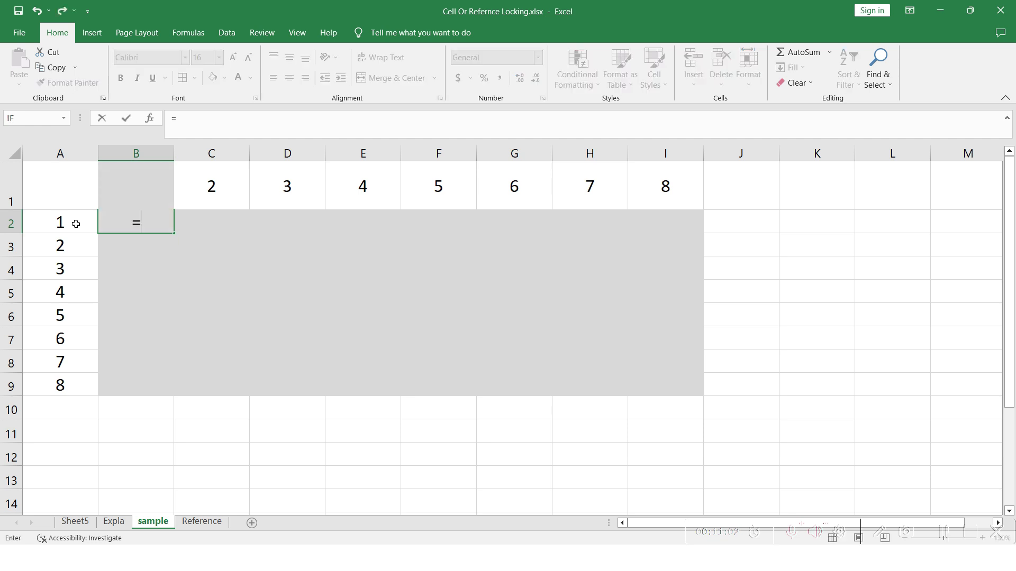
key("Left")
type("+")
key("Up")
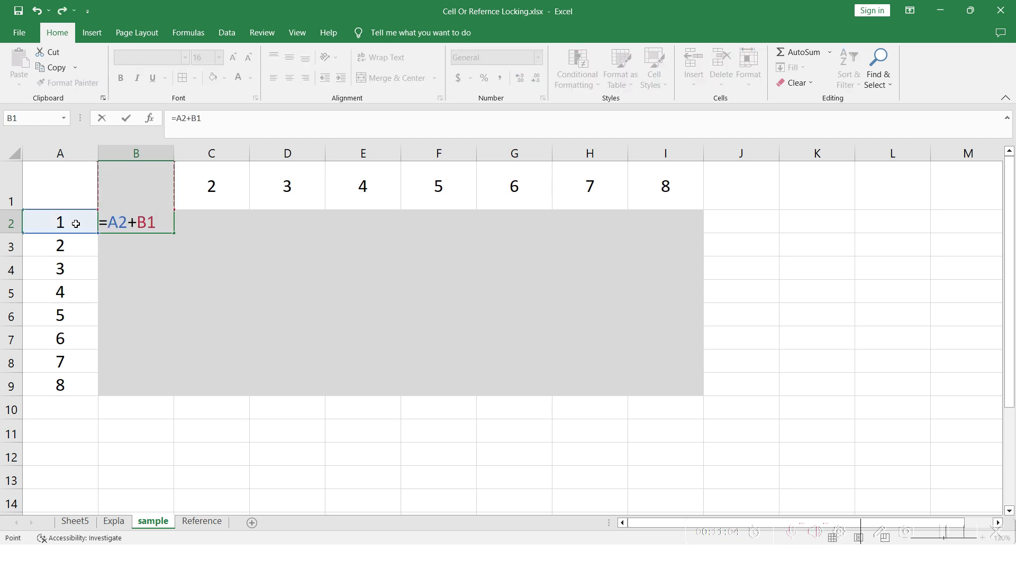
key("Return")
key("Up")
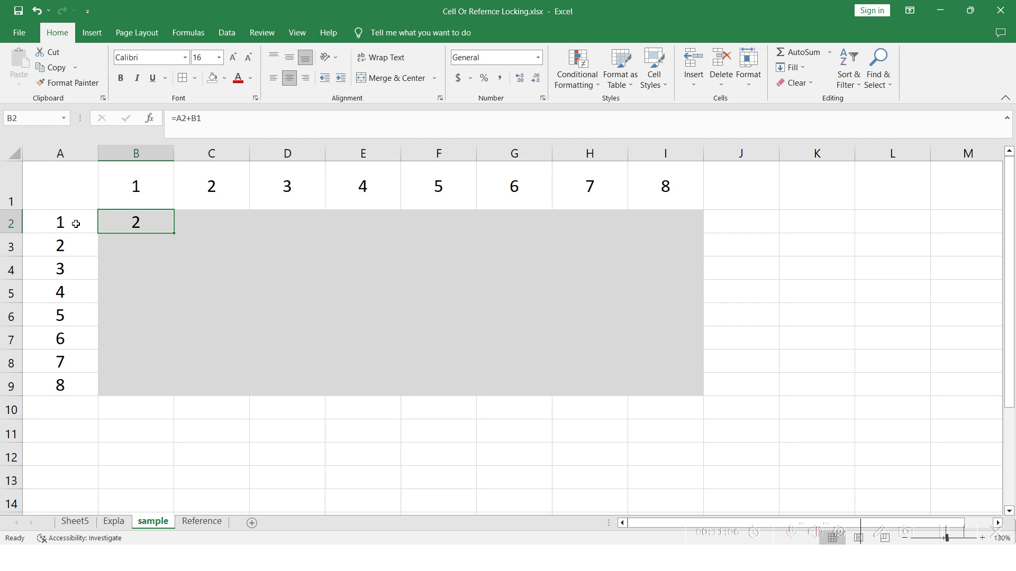
- Lock the column of the row-label reference in B2 so that the formula reads =$A2+B1
left_click(188, 118)
mouse_move(188, 118)
left_mouse_down()
mouse_move(170, 120)
mouse_move(178, 121)
left_mouse_up()
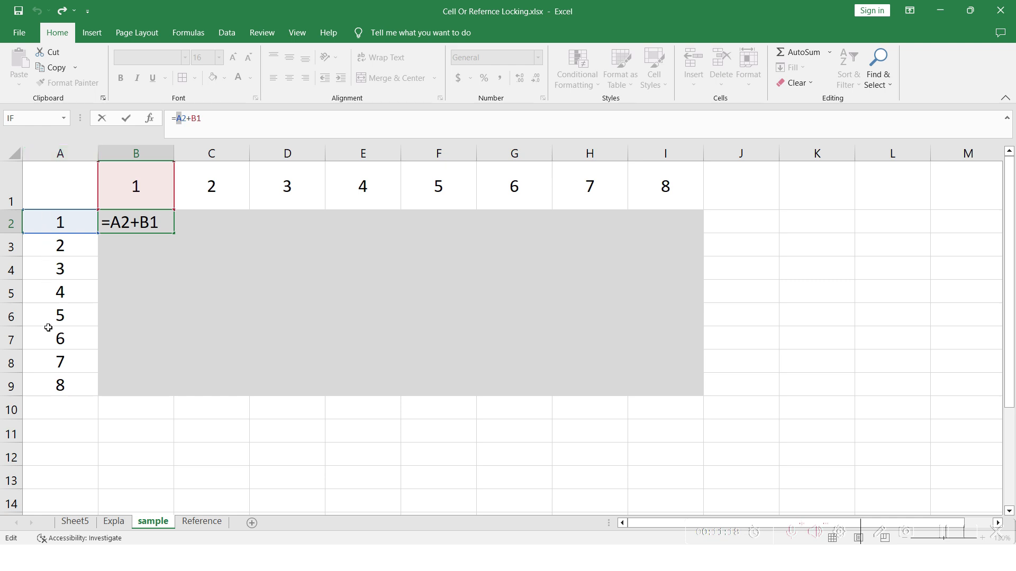
left_click(183, 119)
left_click(177, 119)
type("$")
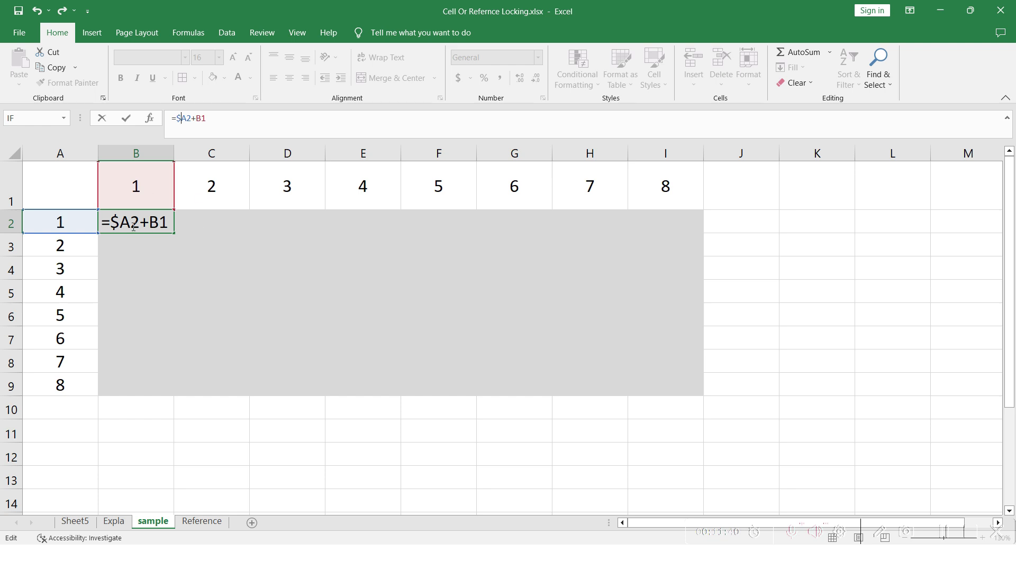
key("Return")
key("Up")
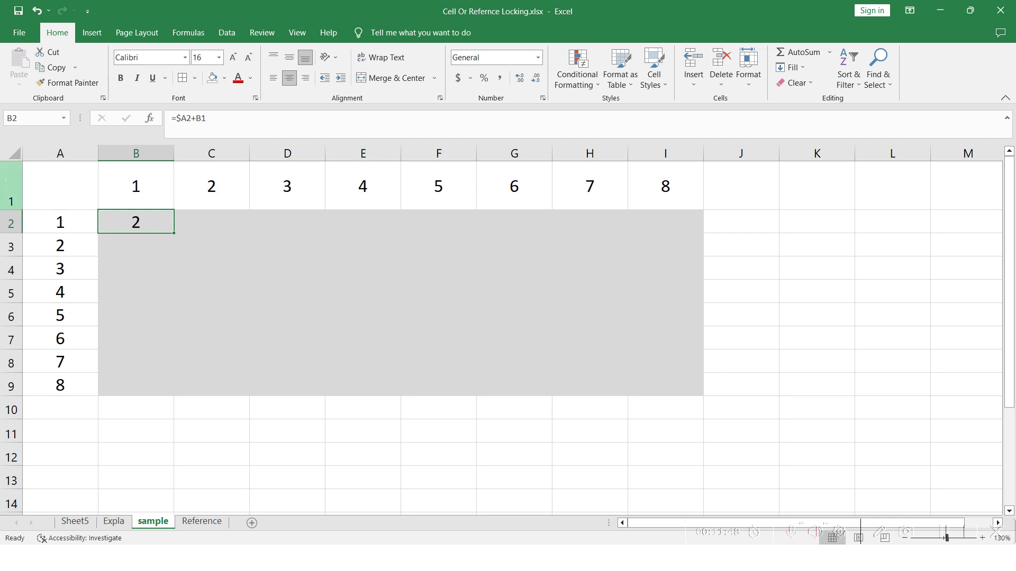
- Lock the row of the column-heading reference in B2 so that the formula reads =$A2+B$1
left_click(5, 180)
left_click(115, 221)
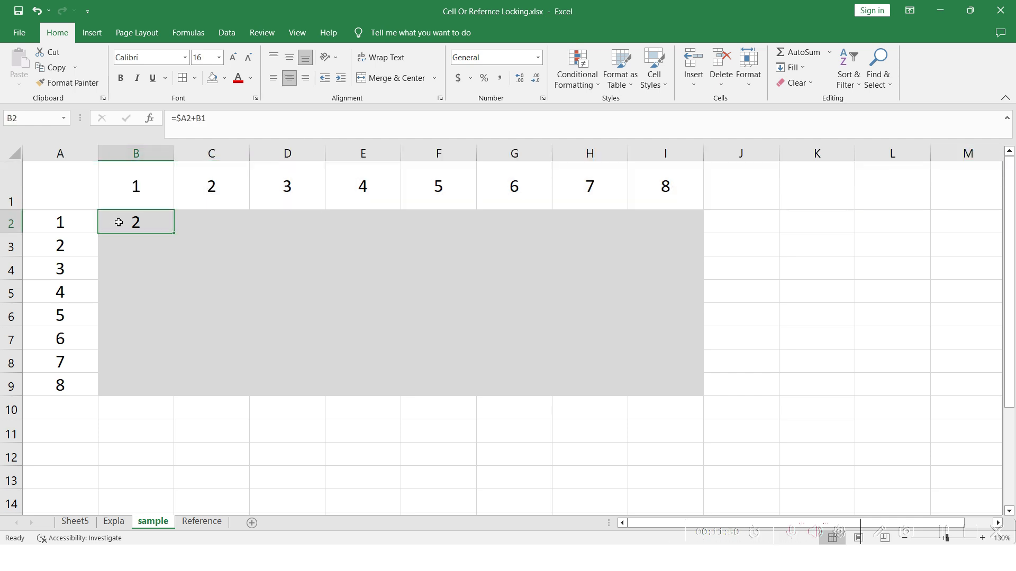
left_click(204, 118)
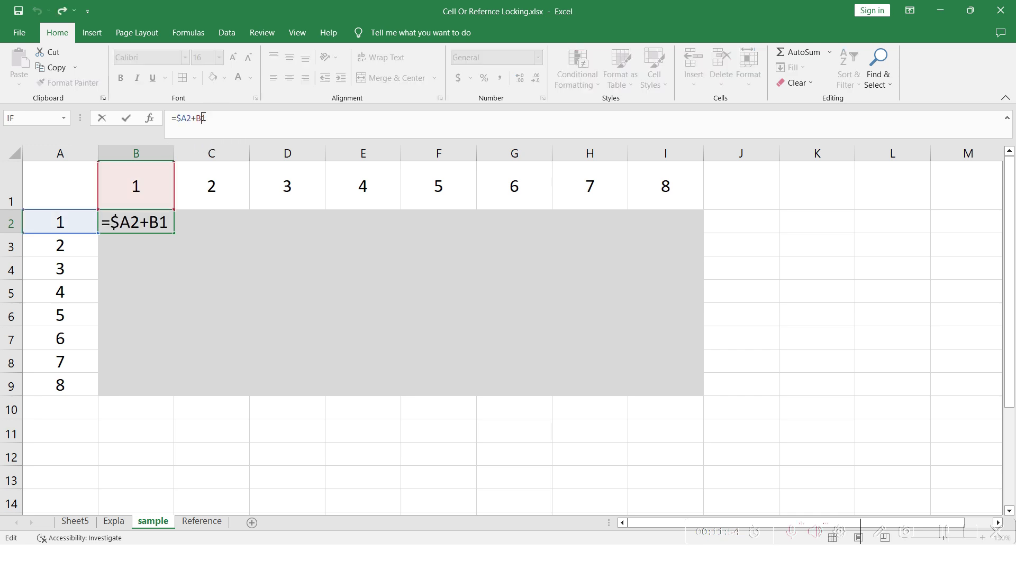
left_click(196, 119)
type("$")
key("Return")
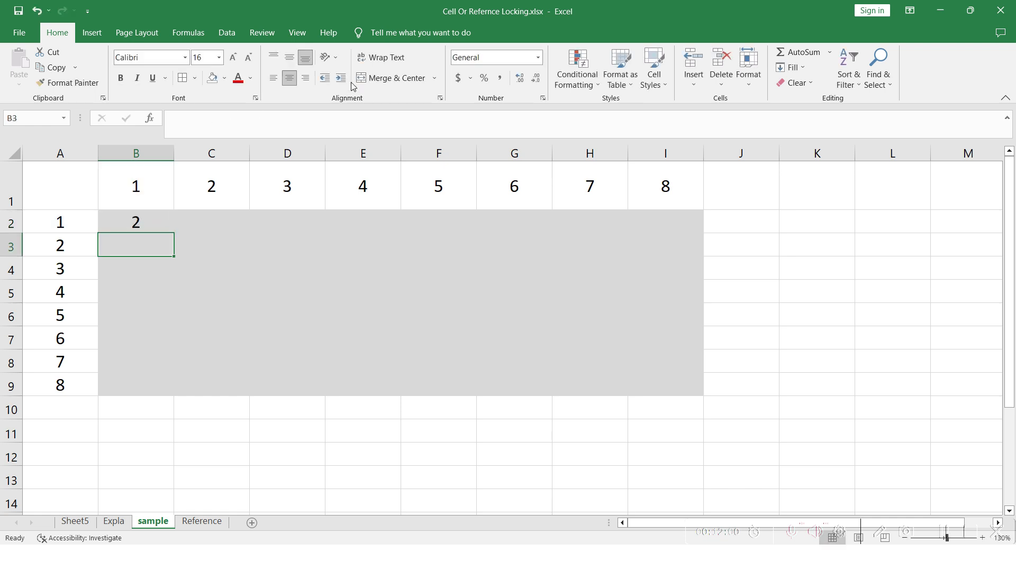
- Fill the locked B2 formula right across B2:I2
key("Up")
key("shift+Right")
key("shift+Right")
key("shift+Right")
key("shift+Right")
key("shift+Right")
key("shift+Right")
key("shift+Right")
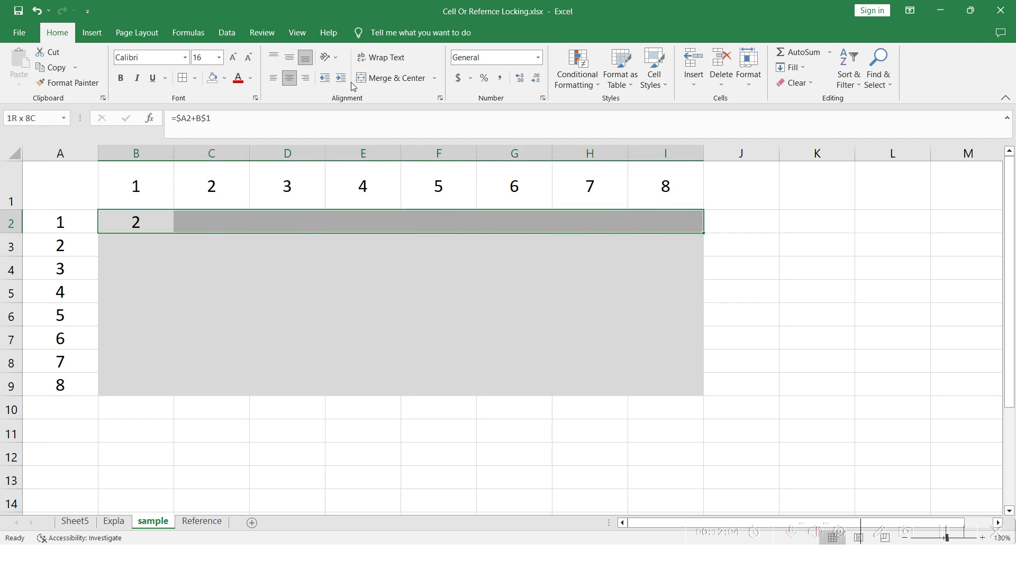
key("ctrl+r")
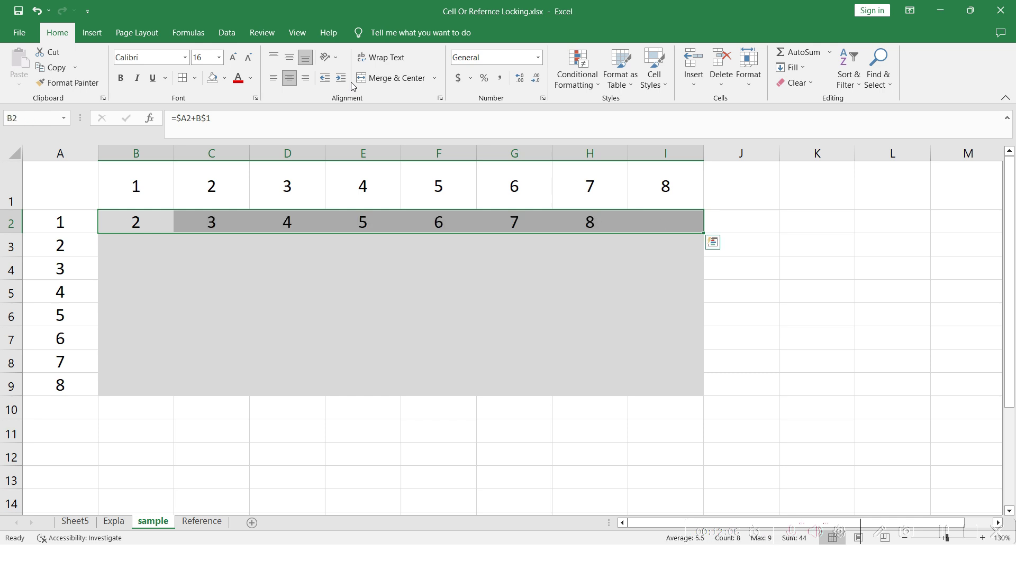
- Fill the first grid row's formulas down through B2:I9 to complete the 8-by-8 grid
key("shift+Down")
key("shift+Down")
key("shift+Down")
key("shift+Down")
key("shift+Down")
key("shift+Down")
key("shift+Down")
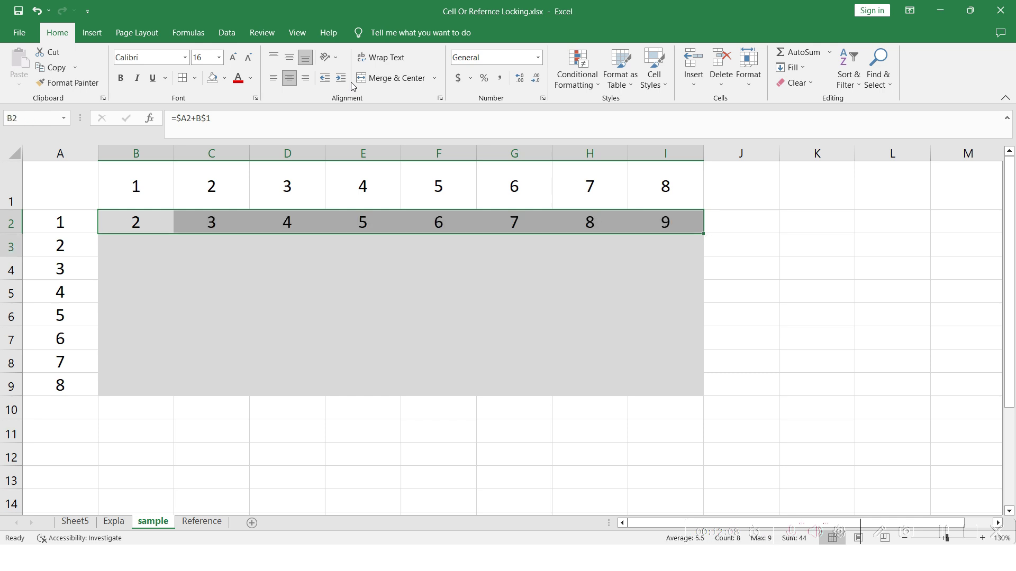
key("ctrl+d")
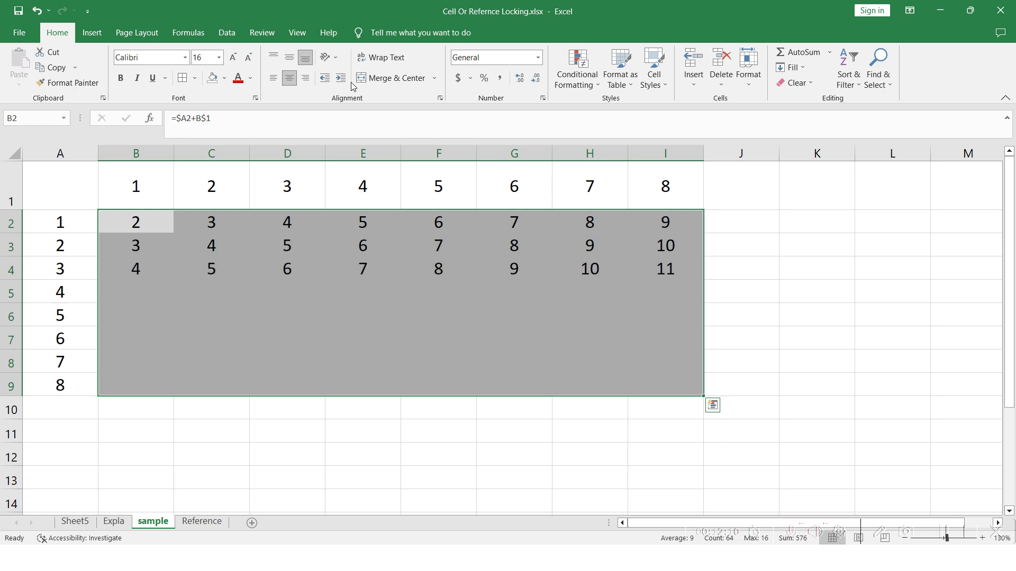
key("Down")
key("Up")
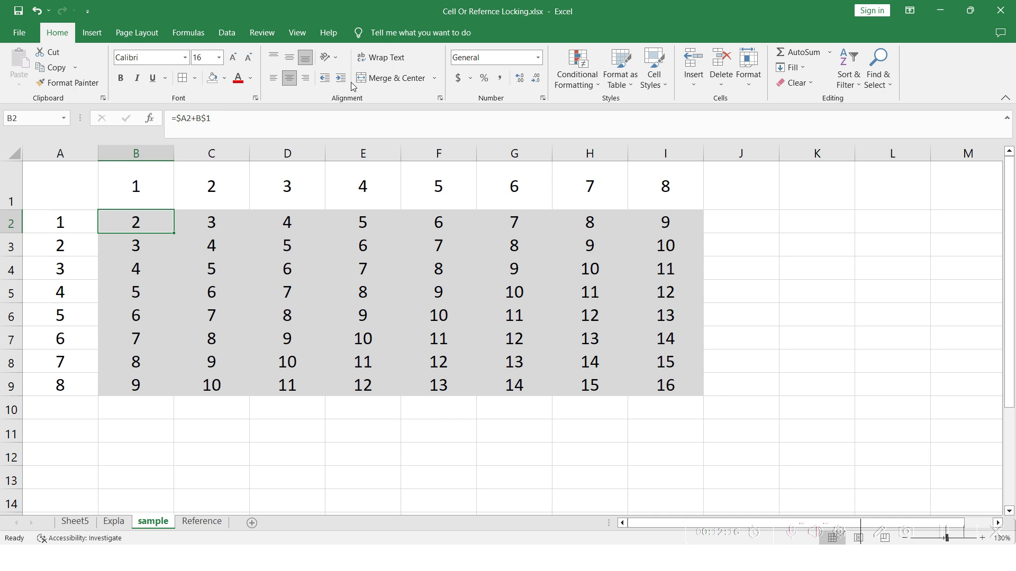
key("Up")
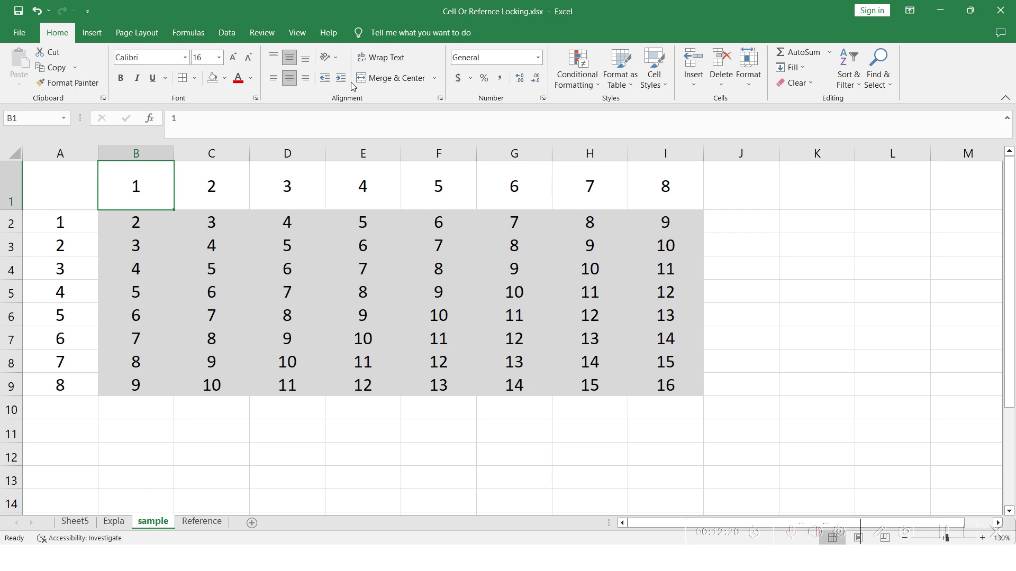
- Examine the formula in B2 together with its source cells, row label A2 and column heading B1
key("Down")
key("F2")
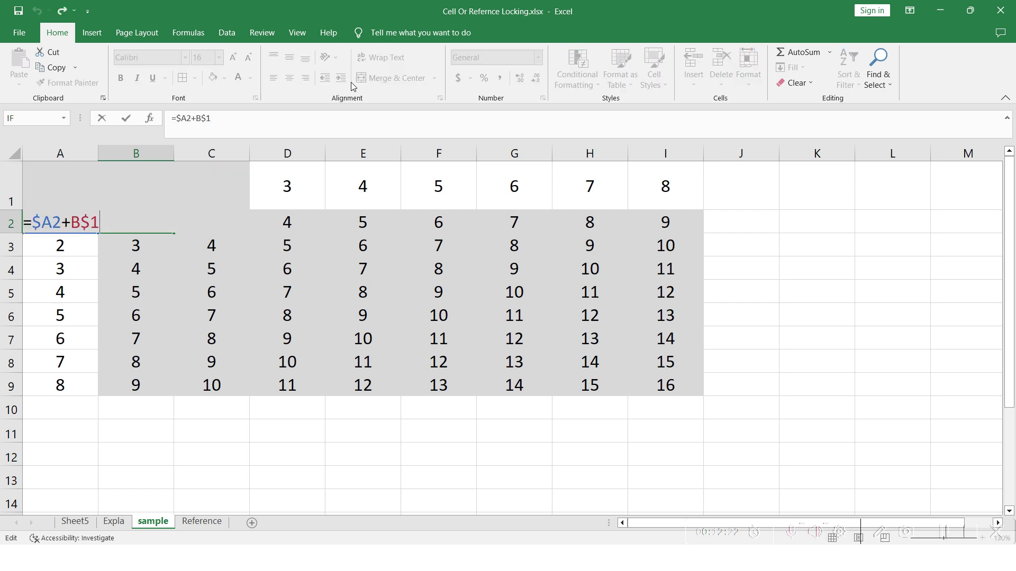
key("Escape")
left_click(65, 222)
left_click(121, 186)
left_click(129, 215)
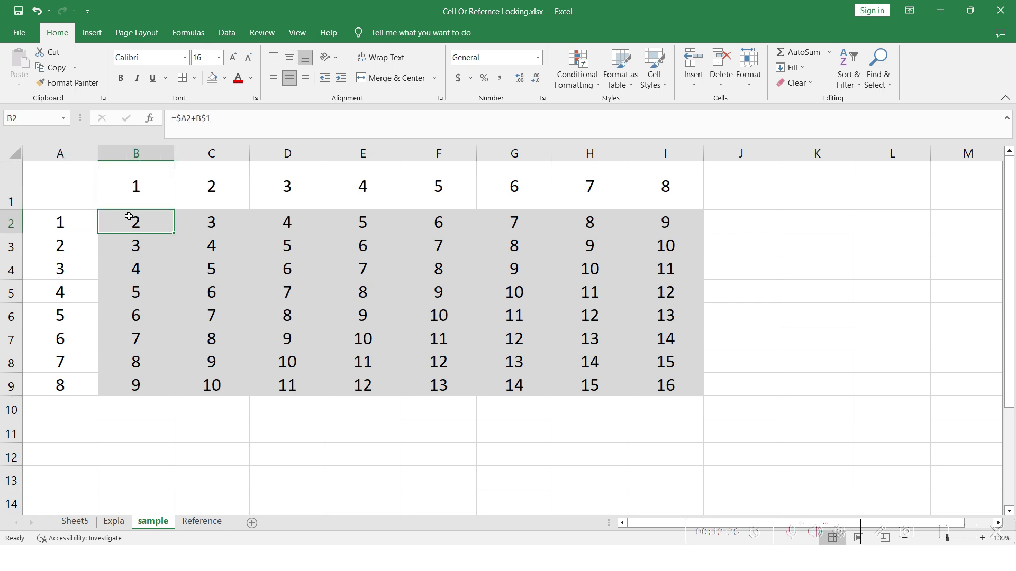
- Inspect the locked column of the row-label reference and the locked row of the heading reference within B2's formula
left_click(179, 118)
left_click_drag(179, 118, 178, 118)
left_click(186, 119)
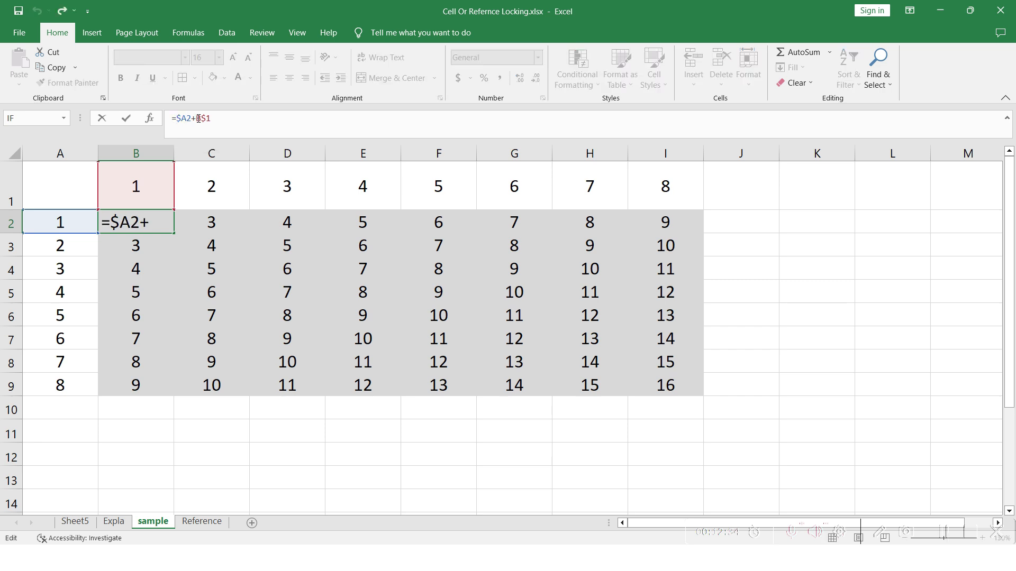
left_click(200, 119)
left_click_drag(206, 121, 200, 121)
left_click(195, 120)
key("Return")
- Compare the copied formulas in C2 and D2 with row label A2 and the column headings C1 and D1
key("Up")
key("Right")
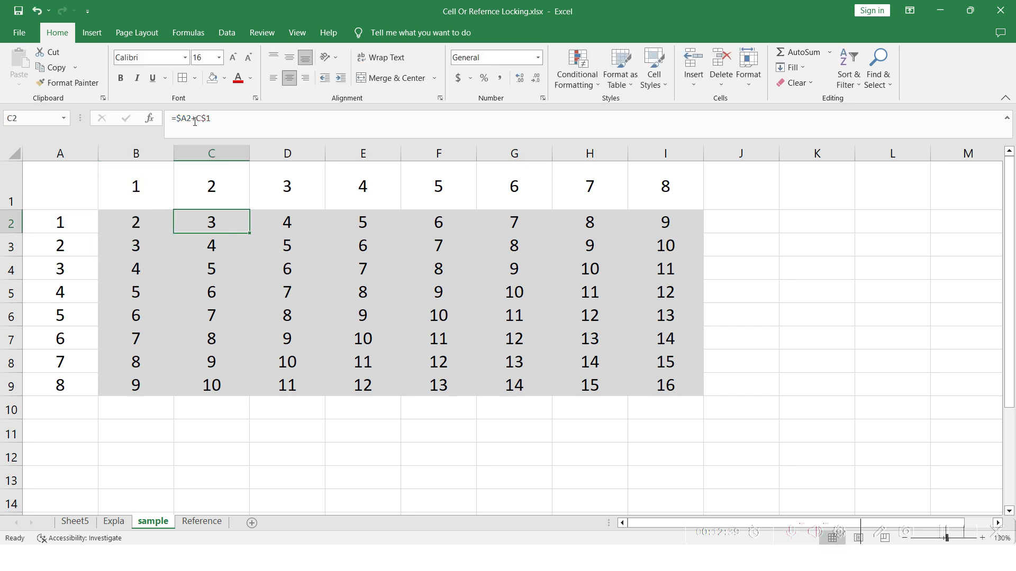
left_click(63, 226)
left_click(211, 199)
left_click(213, 222)
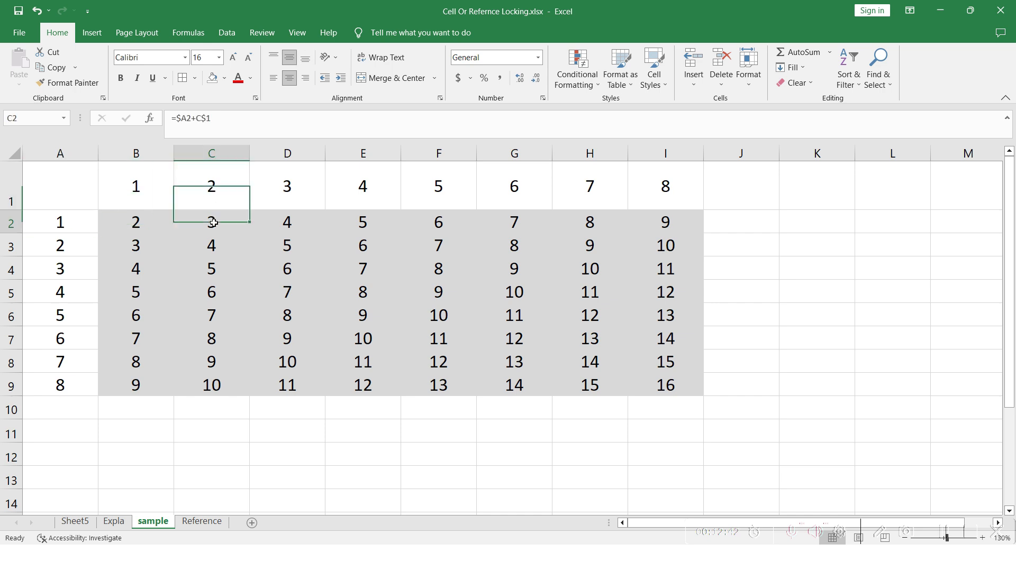
left_click(282, 186)
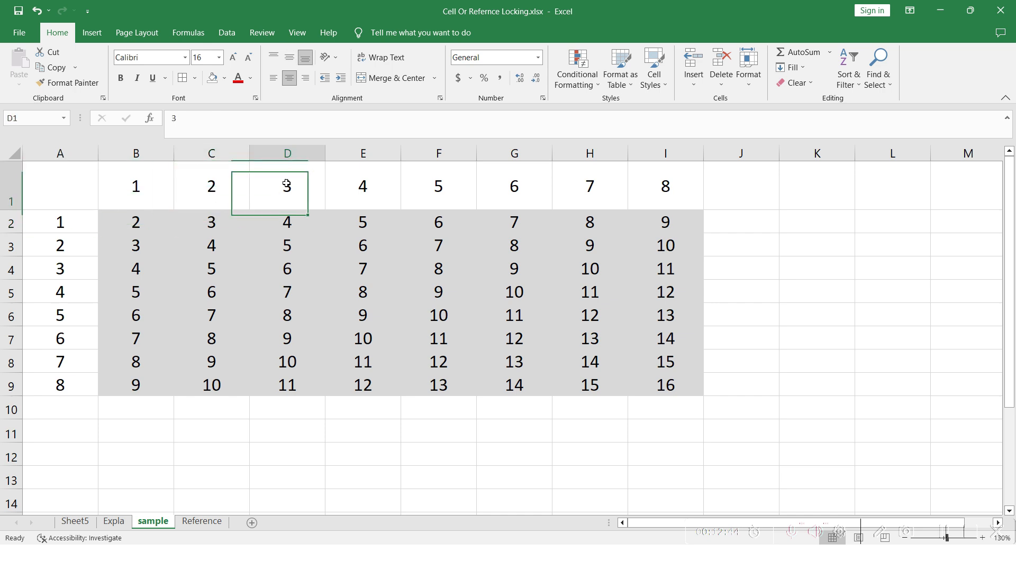
left_click(280, 226)
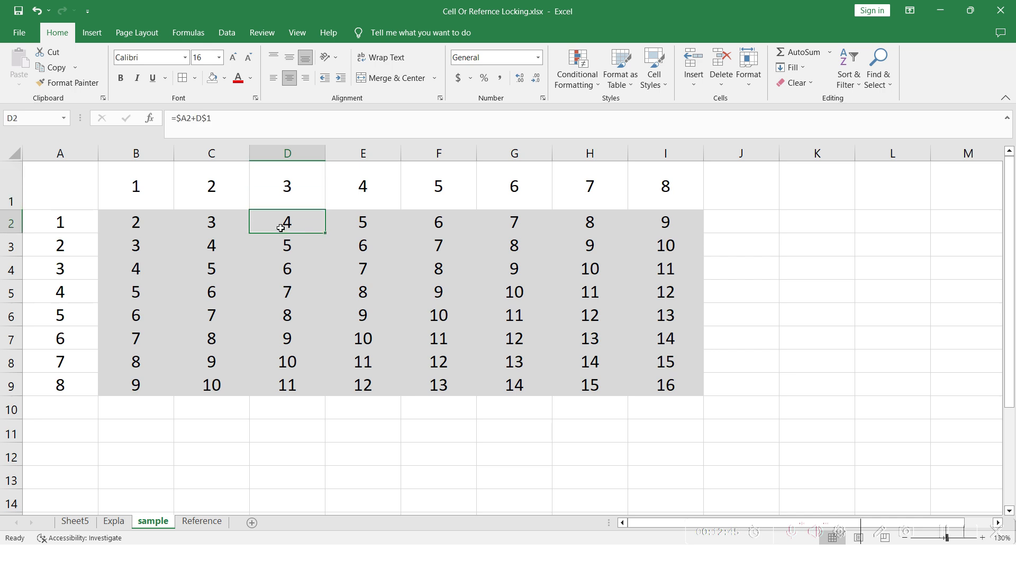
- Inspect which label cells the copied formula in B3 refers to, keeping the formula as it is
left_click(159, 256)
double_click(148, 246)
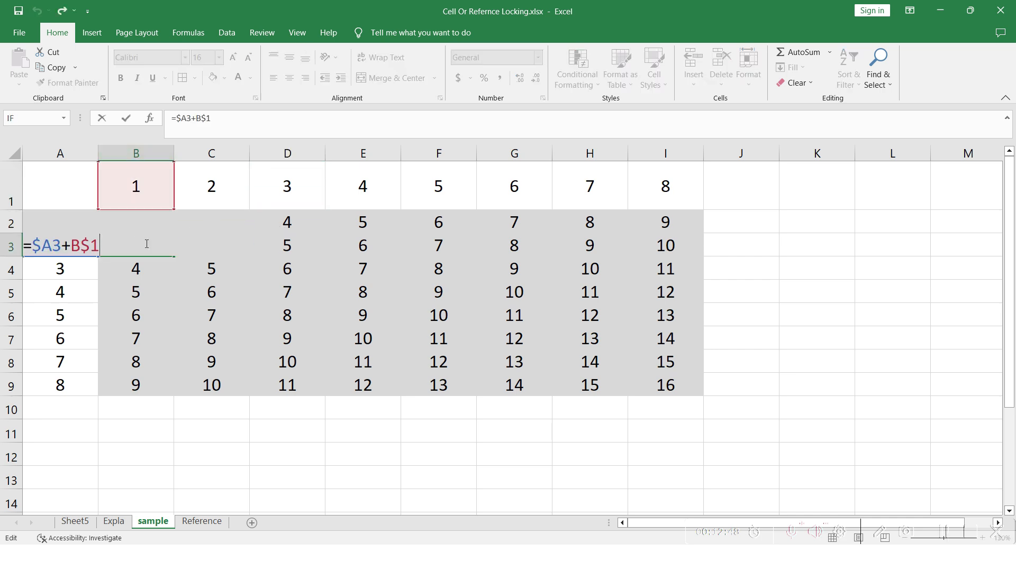
key("ctrl+Return")
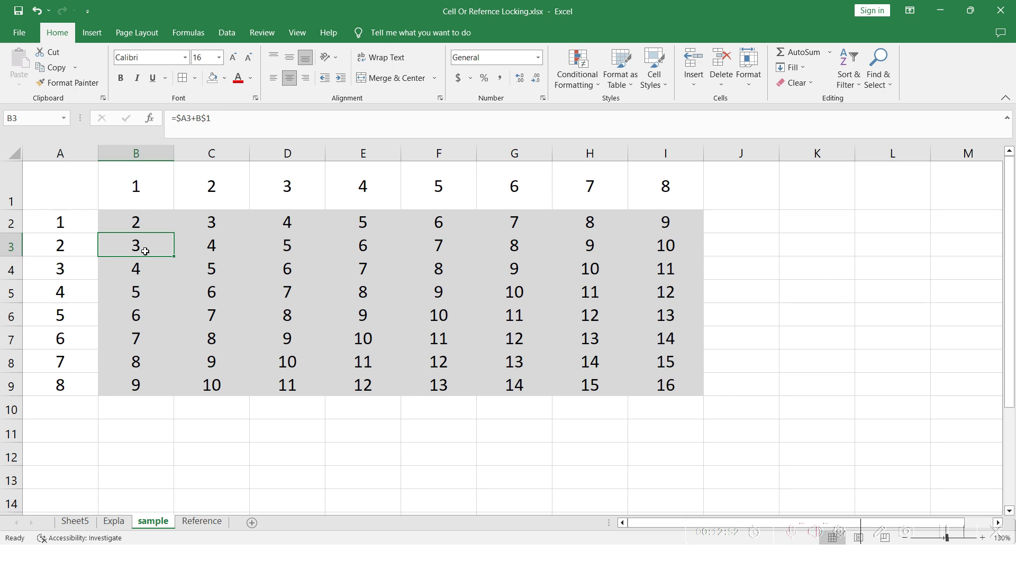
- Check the copied formulas down column C from C3 to C9, ending at the column heading in C1
left_click(214, 244)
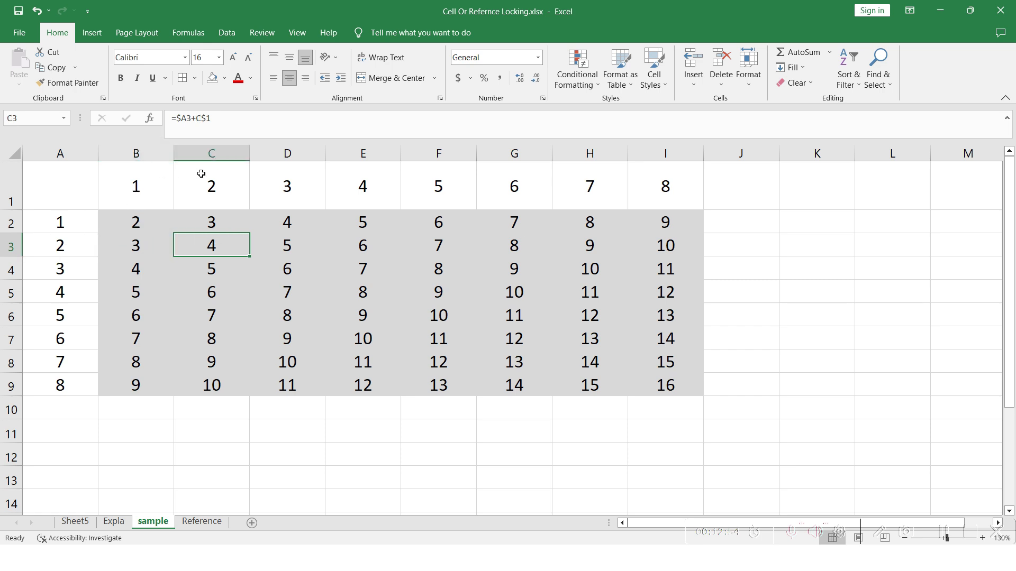
key("Down")
key("Down")
key("Down")
key("Down")
key("Down")
key("Down")
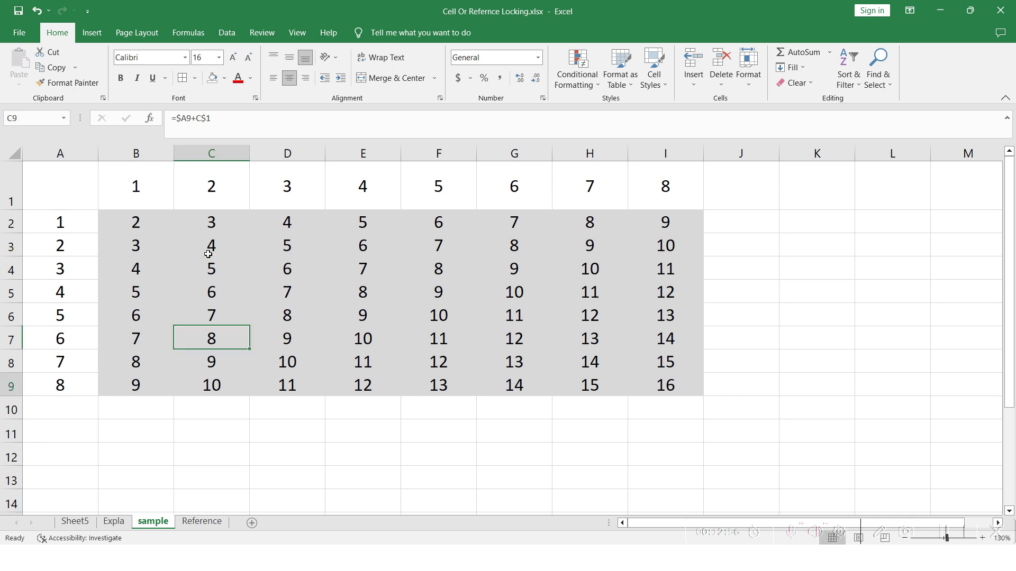
key("ctrl+Up")
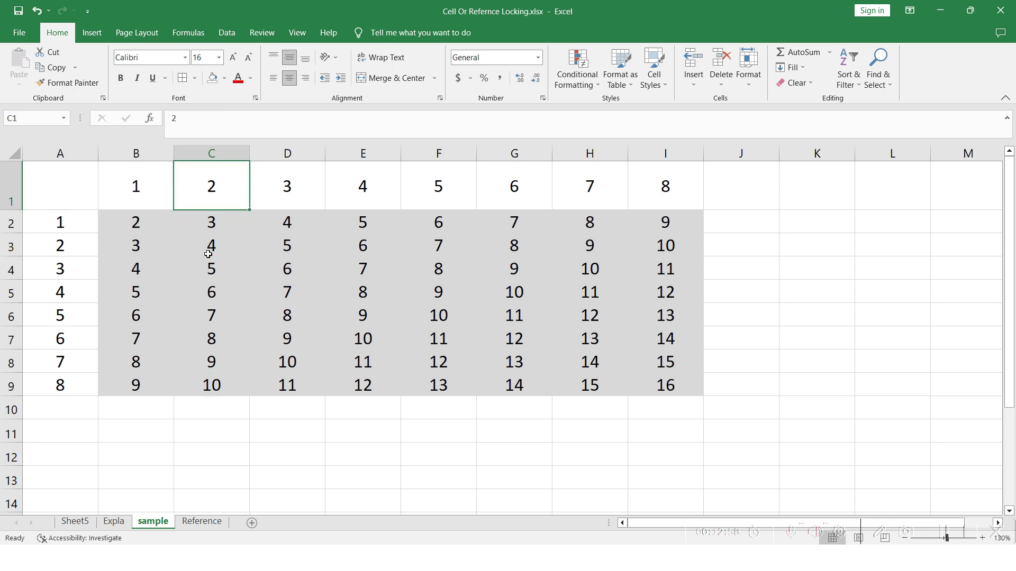